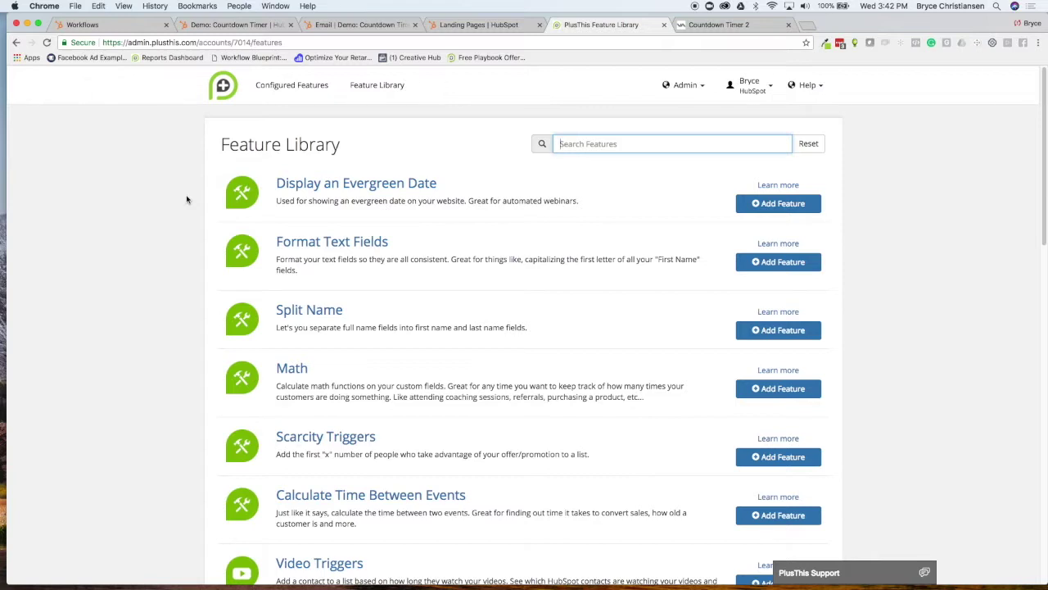
Search the Feature Library for SMS, ZOOM and Video Trig, then clear the search
{"action": "scroll", "coordinate": [196, 206], "scroll_direction": "down", "scroll_amount": 3}
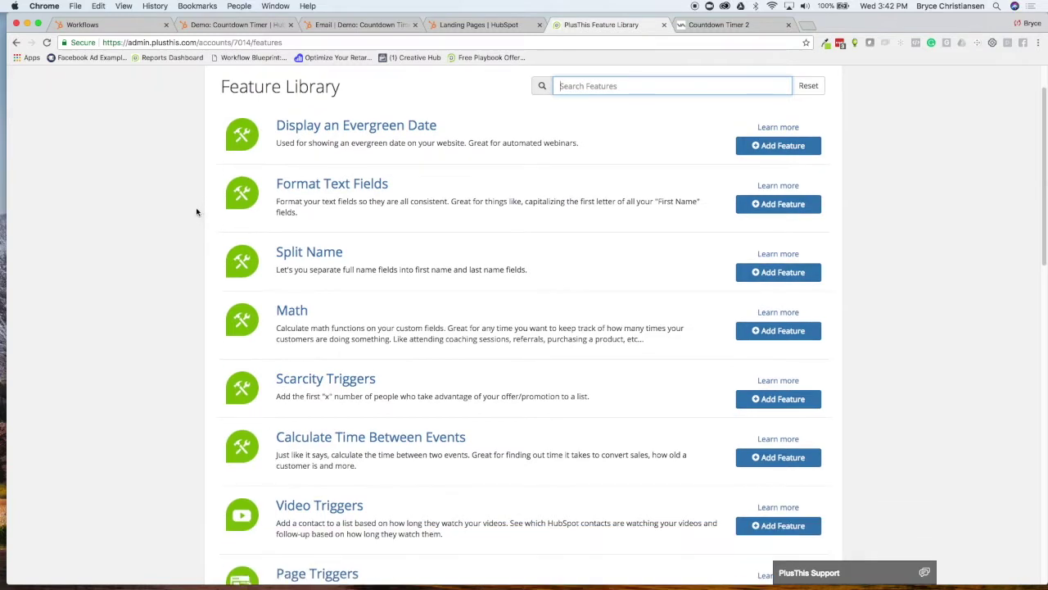
{"action": "scroll", "coordinate": [177, 250], "scroll_direction": "up", "scroll_amount": 3}
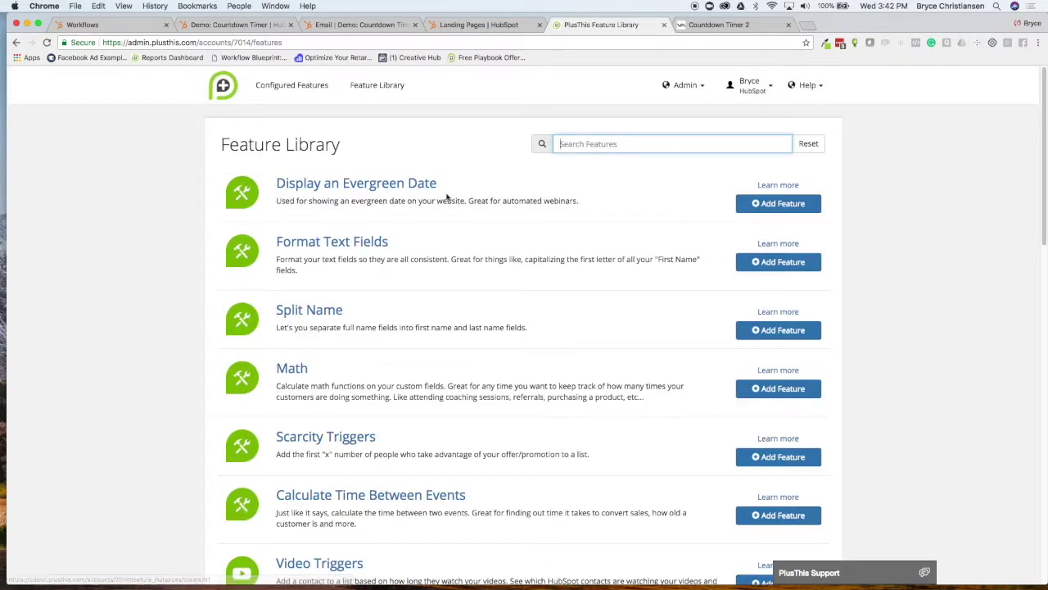
{"action": "type", "text": "SMS"}
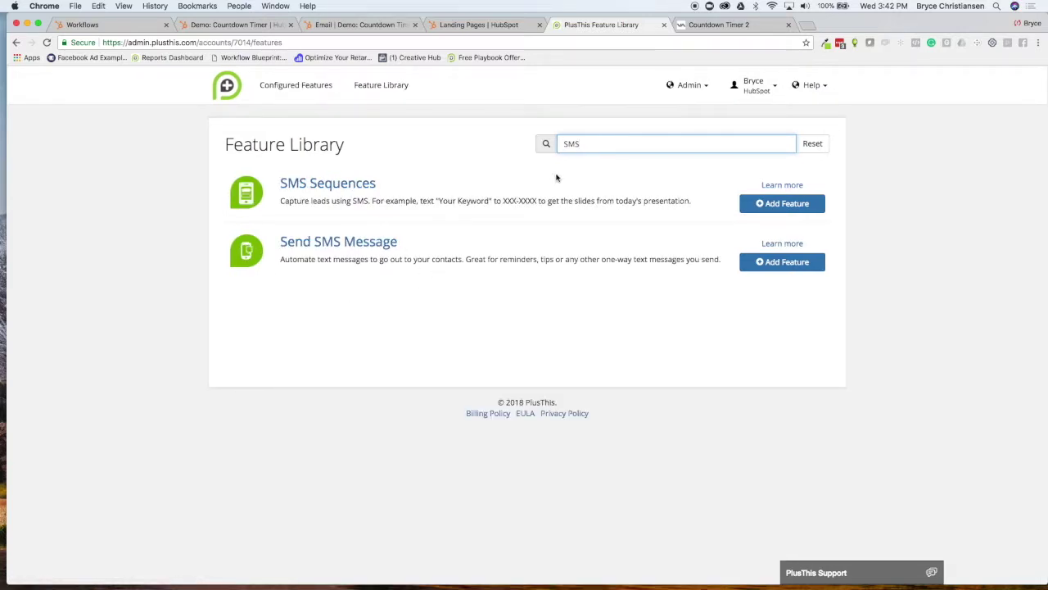
{"action": "key", "text": "BackSpace"}
{"action": "key", "text": "BackSpace"}
{"action": "key", "text": "BackSpace"}
{"action": "type", "text": "ZOOM"}
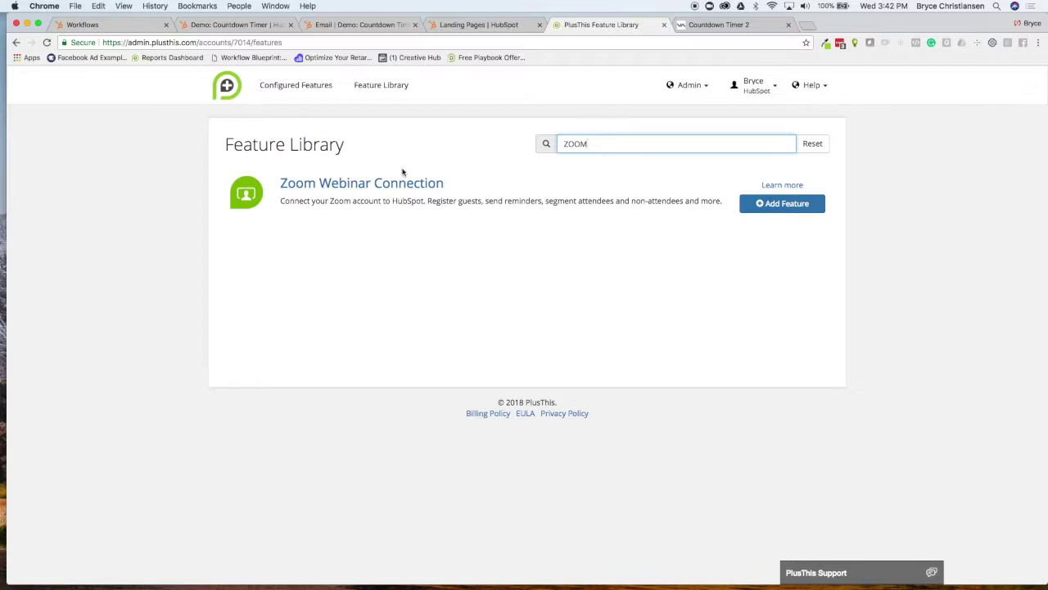
{"action": "double_click", "coordinate": [601, 143]}
{"action": "type", "text": "Vid"}
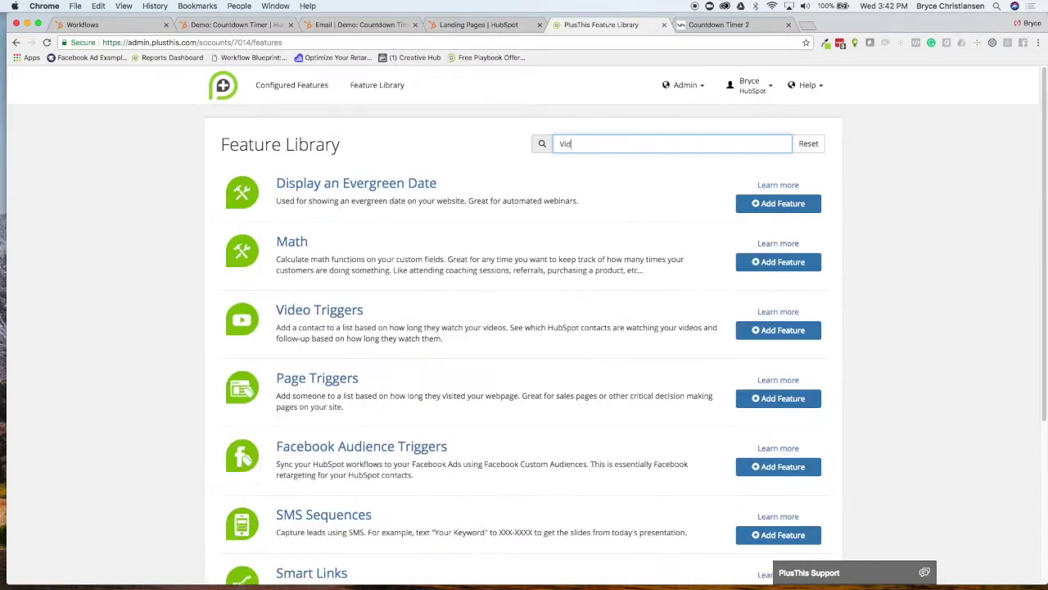
{"action": "type", "text": "eo Tri"}
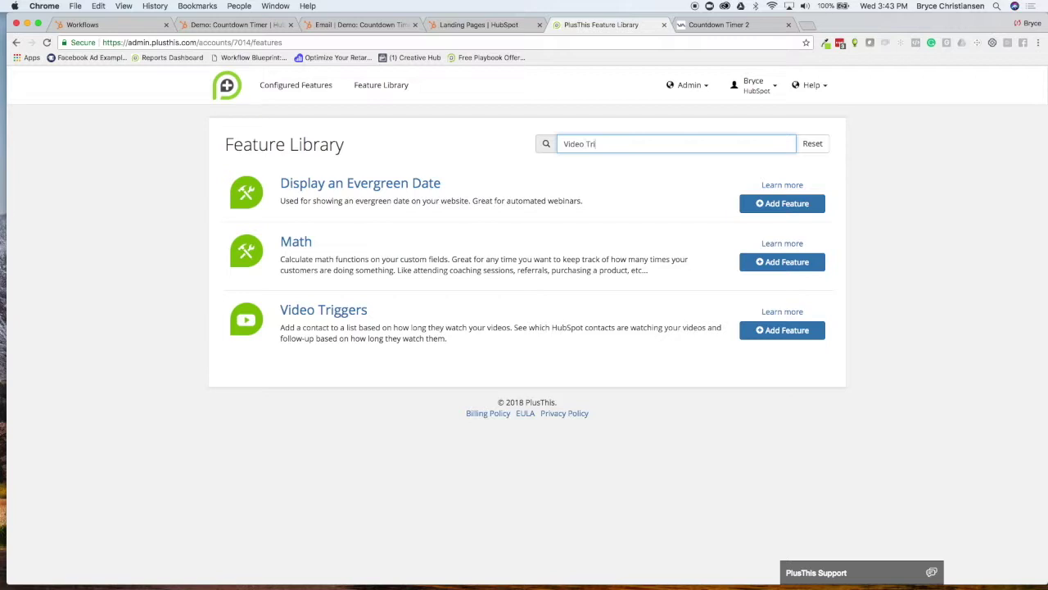
{"action": "type", "text": "gger"}
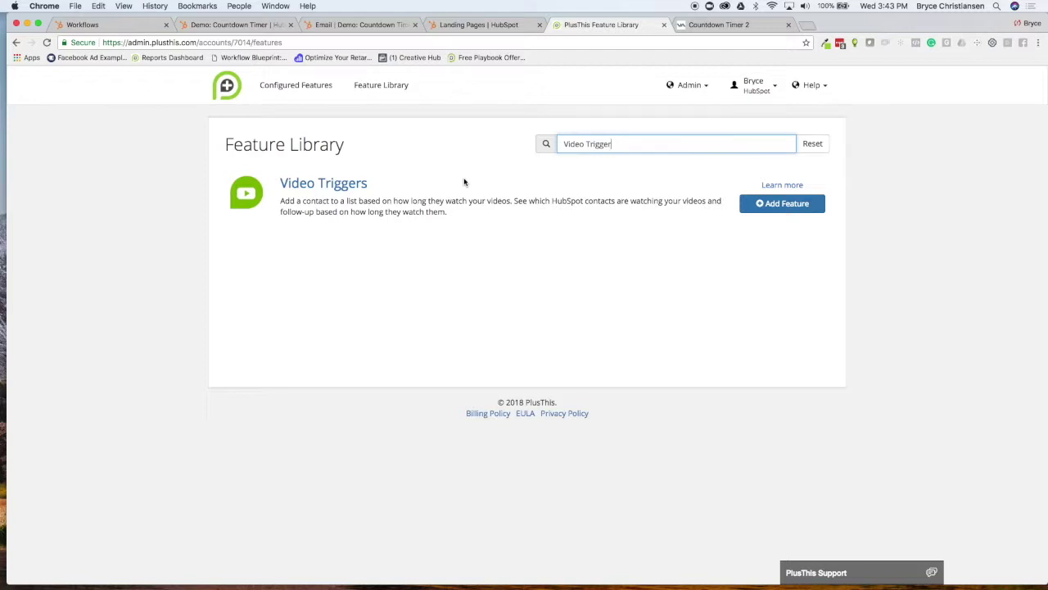
{"action": "key", "text": "BackSpace"}
{"action": "key", "text": "BackSpace"}
{"action": "key", "text": "BackSpace"}
{"action": "key", "text": "BackSpace"}
{"action": "key", "text": "BackSpace"}
Browse the full feature list, then go to the Configured Features page
{"action": "scroll", "coordinate": [452, 230], "scroll_direction": "down", "scroll_amount": 5}
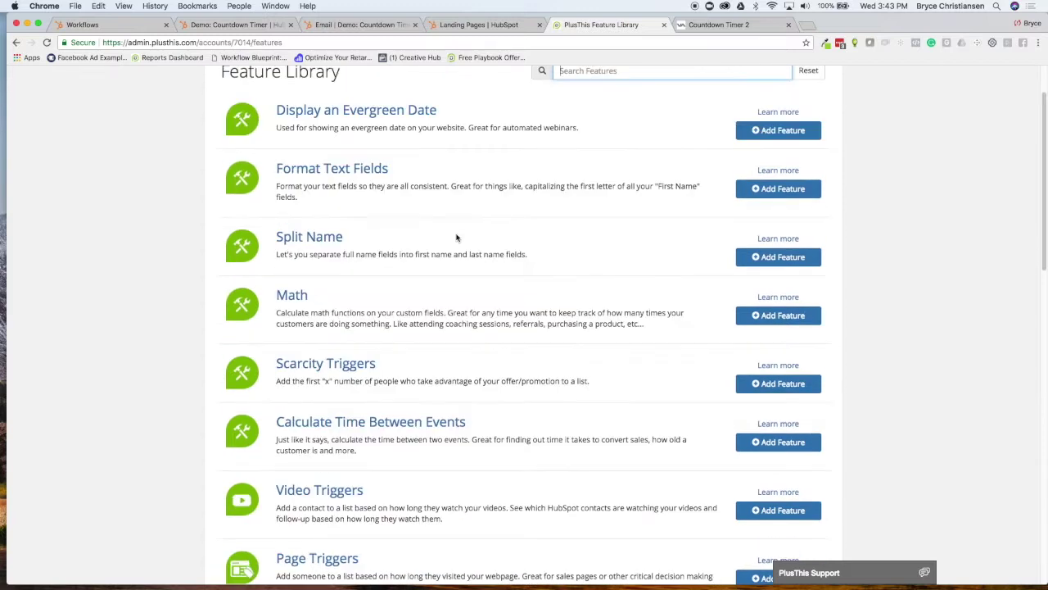
{"action": "scroll", "coordinate": [456, 243], "scroll_direction": "down", "scroll_amount": 7}
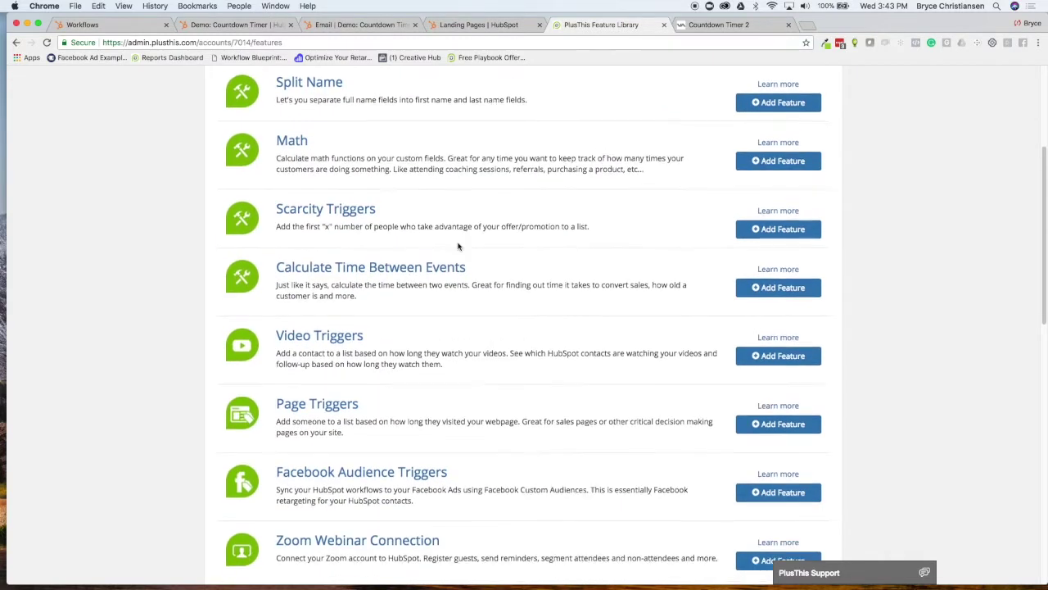
{"action": "scroll", "coordinate": [459, 246], "scroll_direction": "down", "scroll_amount": 5}
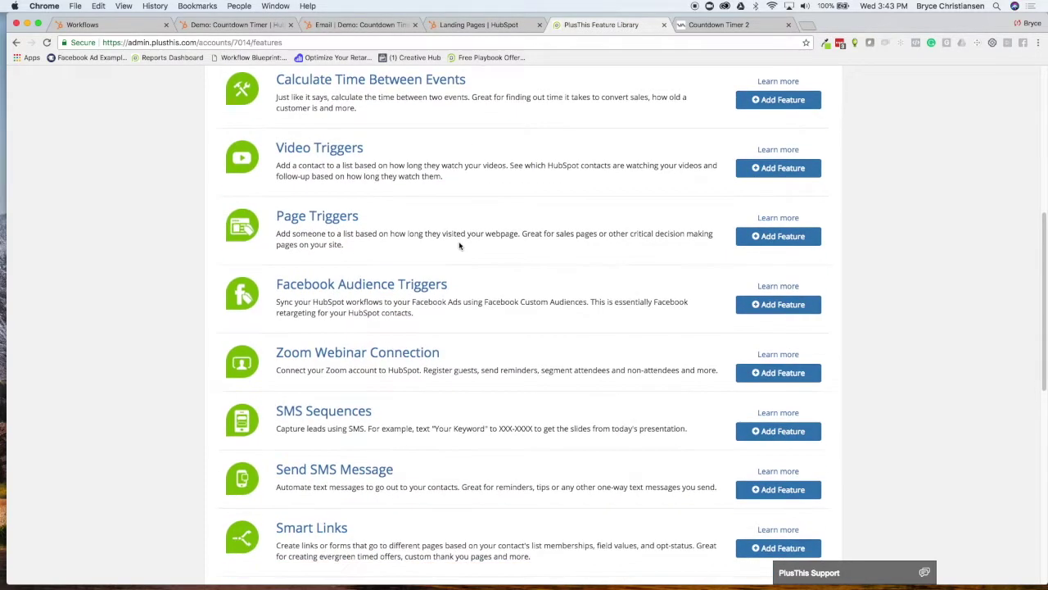
{"action": "scroll", "coordinate": [459, 278], "scroll_direction": "down", "scroll_amount": 3}
{"action": "scroll", "coordinate": [460, 284], "scroll_direction": "down", "scroll_amount": 2}
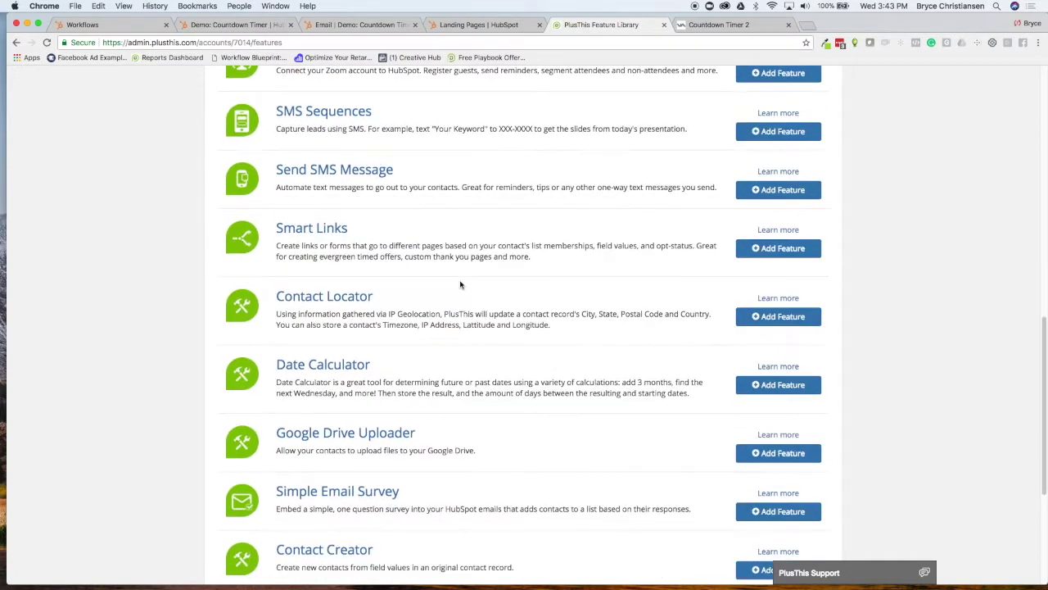
{"action": "scroll", "coordinate": [460, 284], "scroll_direction": "down", "scroll_amount": 3}
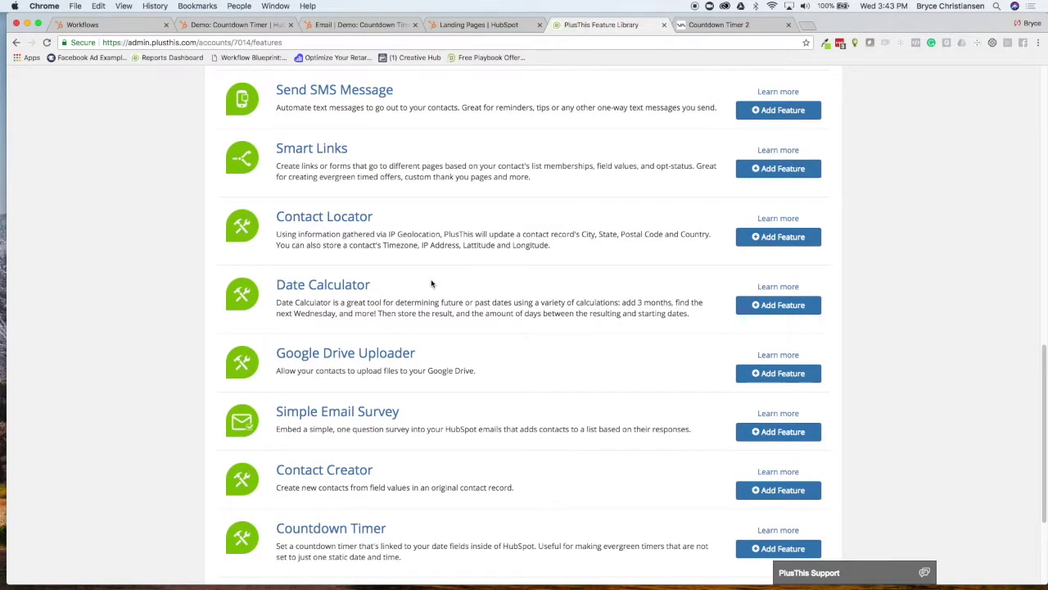
{"action": "scroll", "coordinate": [430, 281], "scroll_direction": "down", "scroll_amount": 2}
{"action": "scroll", "coordinate": [428, 286], "scroll_direction": "down", "scroll_amount": 2}
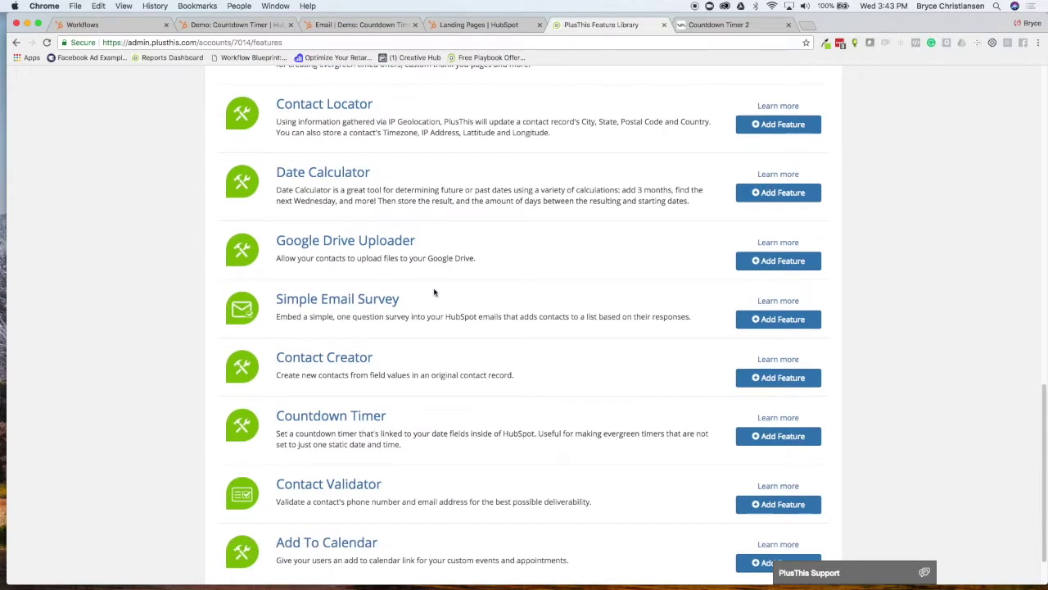
{"action": "scroll", "coordinate": [385, 297], "scroll_direction": "down", "scroll_amount": 2}
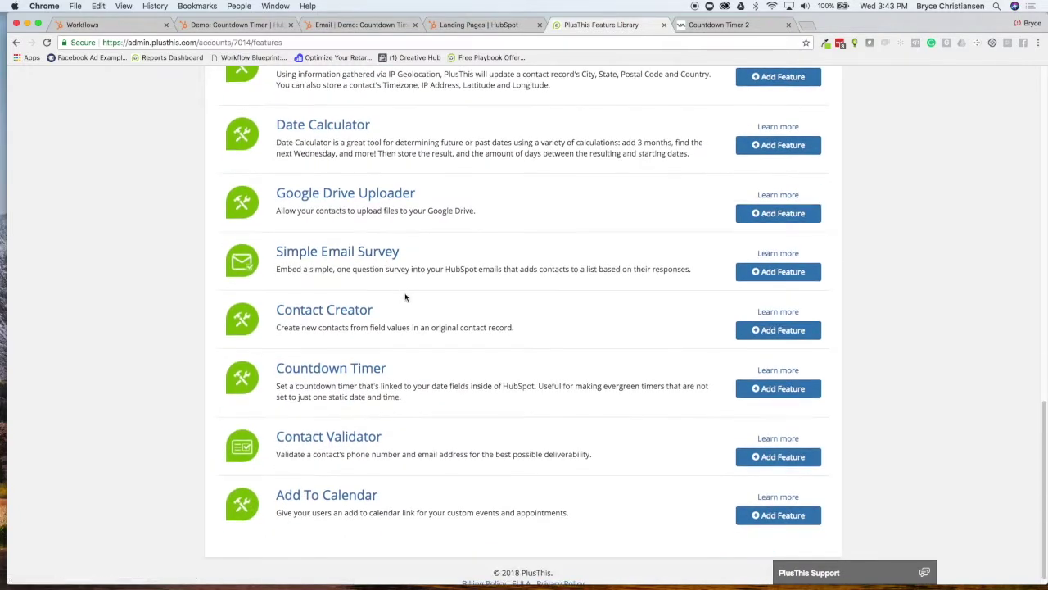
{"action": "scroll", "coordinate": [417, 309], "scroll_direction": "up", "scroll_amount": 15}
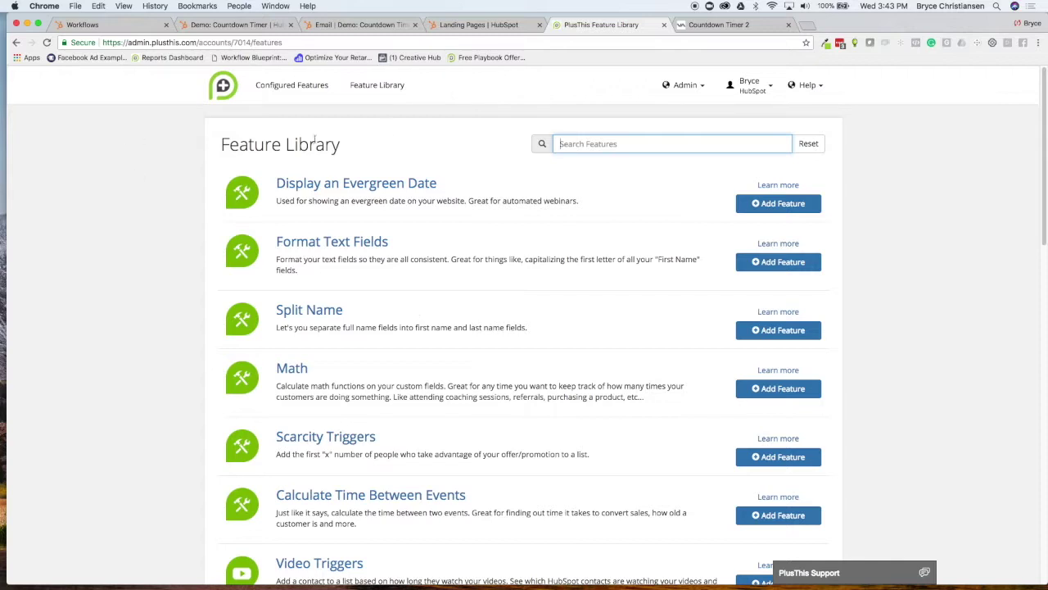
{"action": "left_click", "coordinate": [303, 86]}
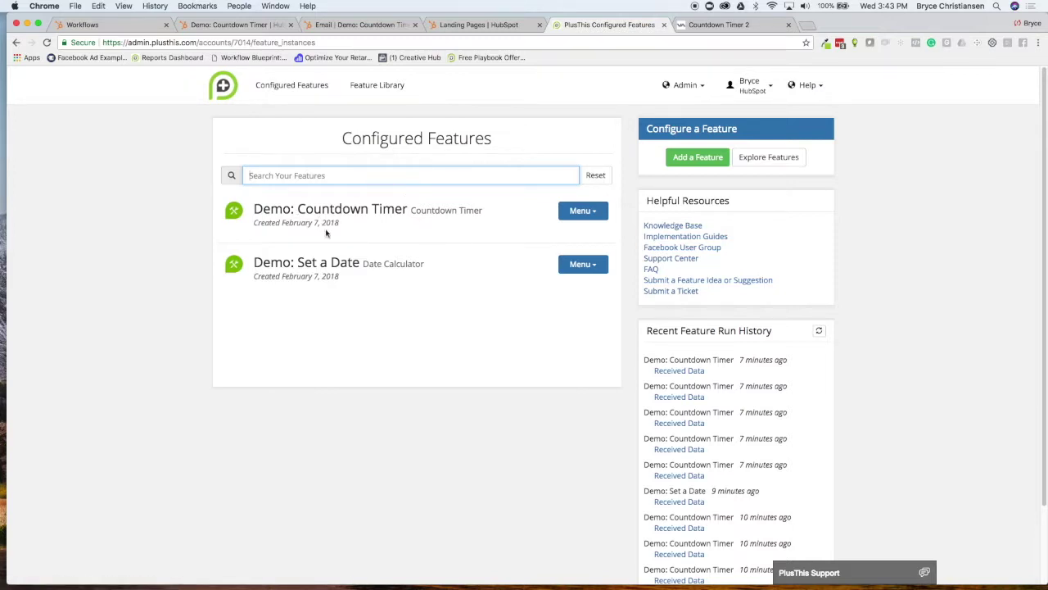
Set Demo: Countdown Timer's digits to the bold third font style and check the preview
{"action": "left_click", "coordinate": [581, 212]}
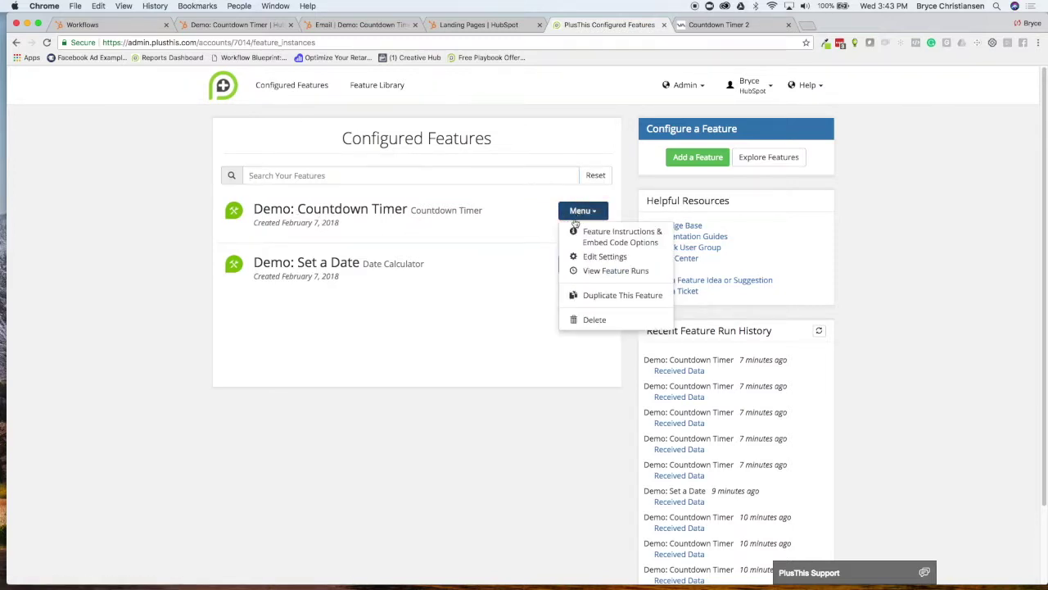
{"action": "left_click", "coordinate": [603, 259]}
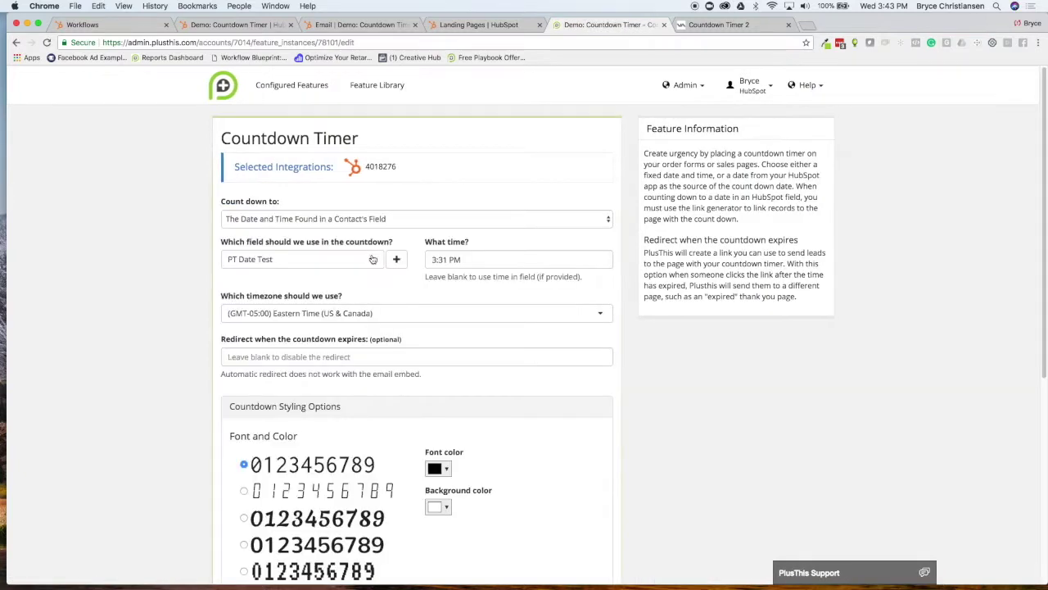
{"action": "scroll", "coordinate": [294, 368], "scroll_direction": "down", "scroll_amount": 3}
{"action": "left_click", "coordinate": [244, 424]}
{"action": "scroll", "coordinate": [334, 418], "scroll_direction": "down", "scroll_amount": 2}
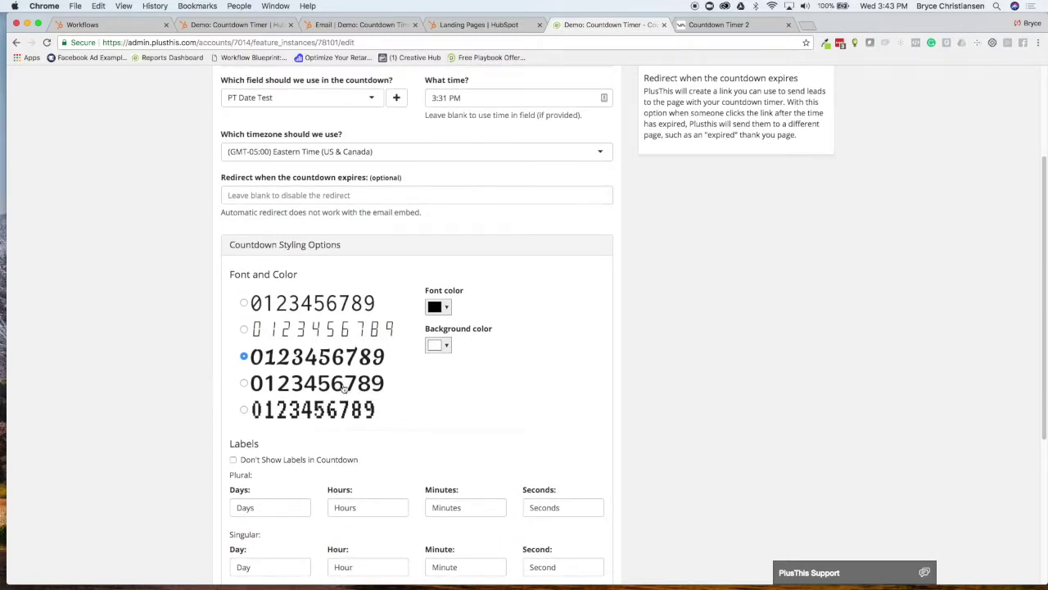
{"action": "scroll", "coordinate": [363, 266], "scroll_direction": "down", "scroll_amount": 4}
{"action": "scroll", "coordinate": [358, 555], "scroll_direction": "down", "scroll_amount": 3}
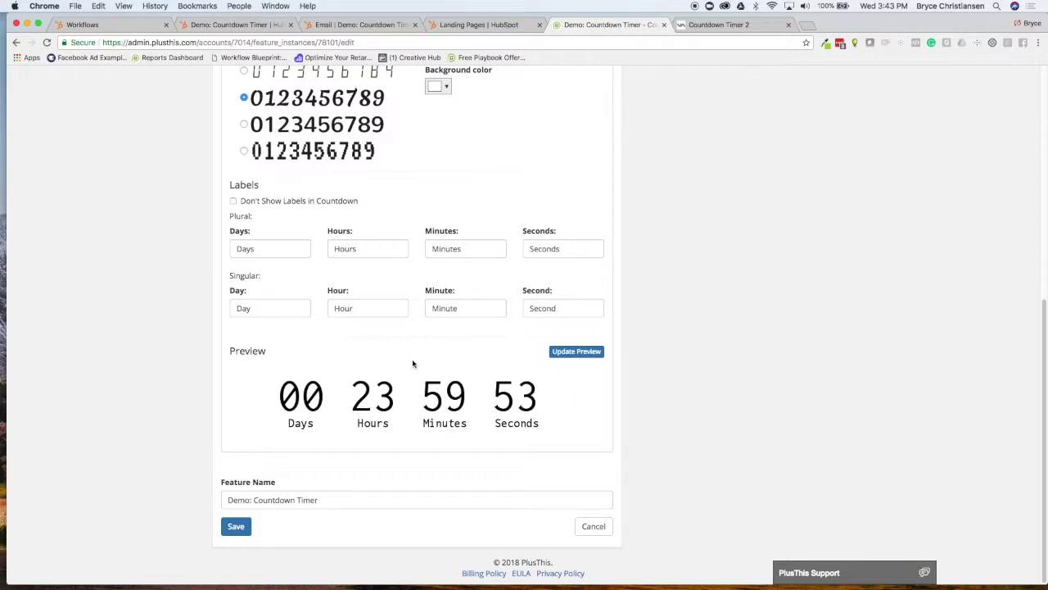
{"action": "scroll", "coordinate": [402, 398], "scroll_direction": "up", "scroll_amount": 10}
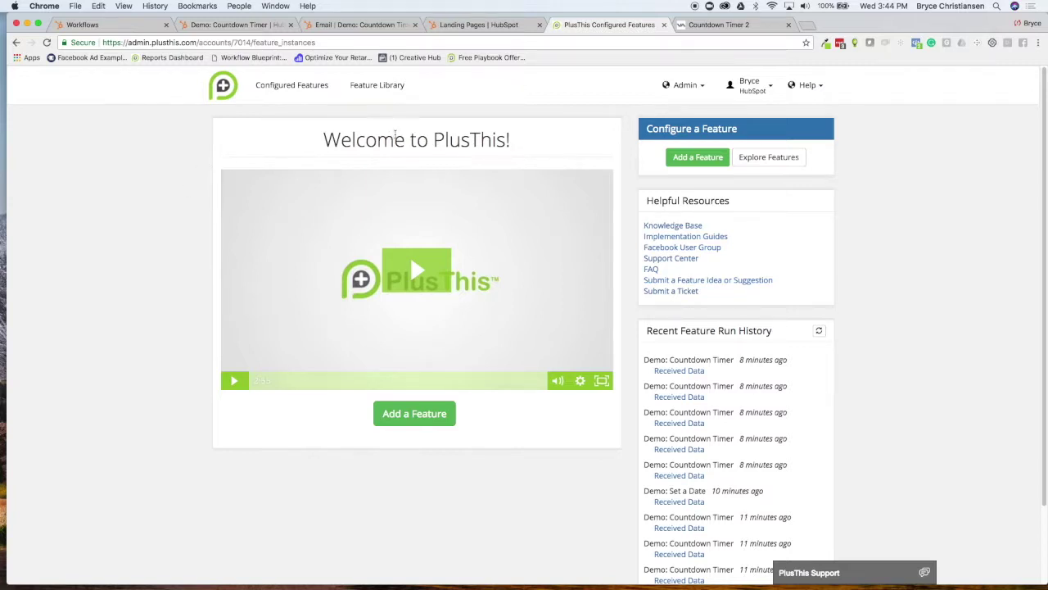
Connect a HubSpot account under Account Integrations, grant access, and return to the dashboard
{"action": "left_click", "coordinate": [750, 86]}
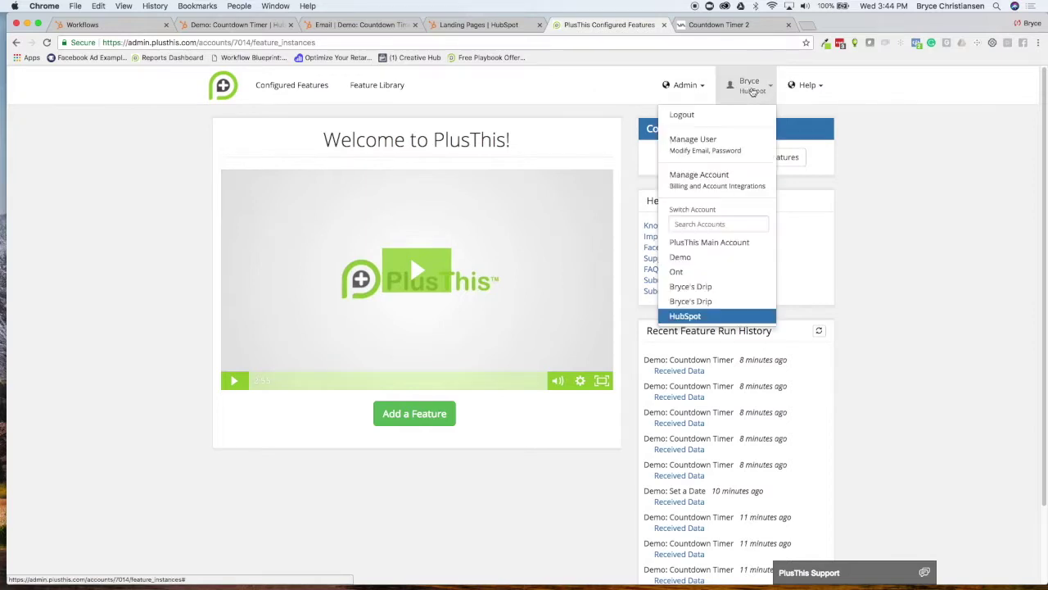
{"action": "left_click", "coordinate": [698, 176]}
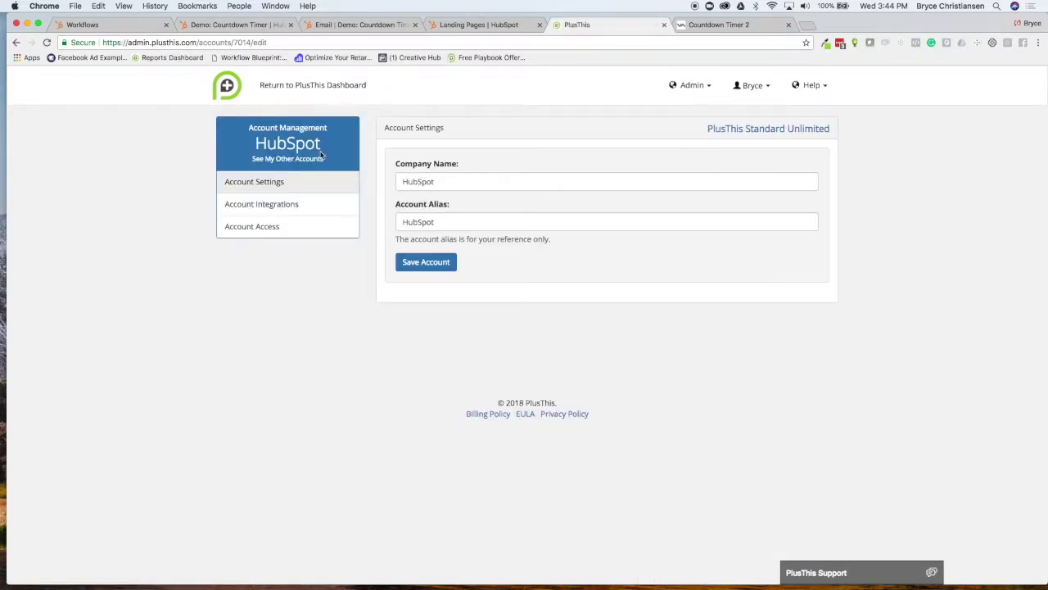
{"action": "left_click", "coordinate": [274, 208]}
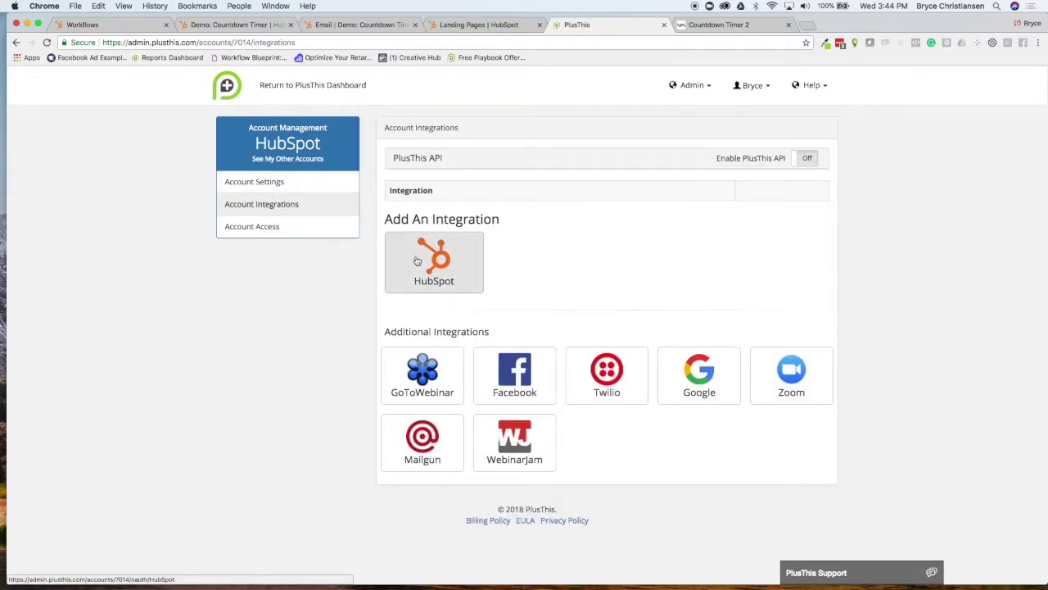
{"action": "left_click", "coordinate": [416, 261]}
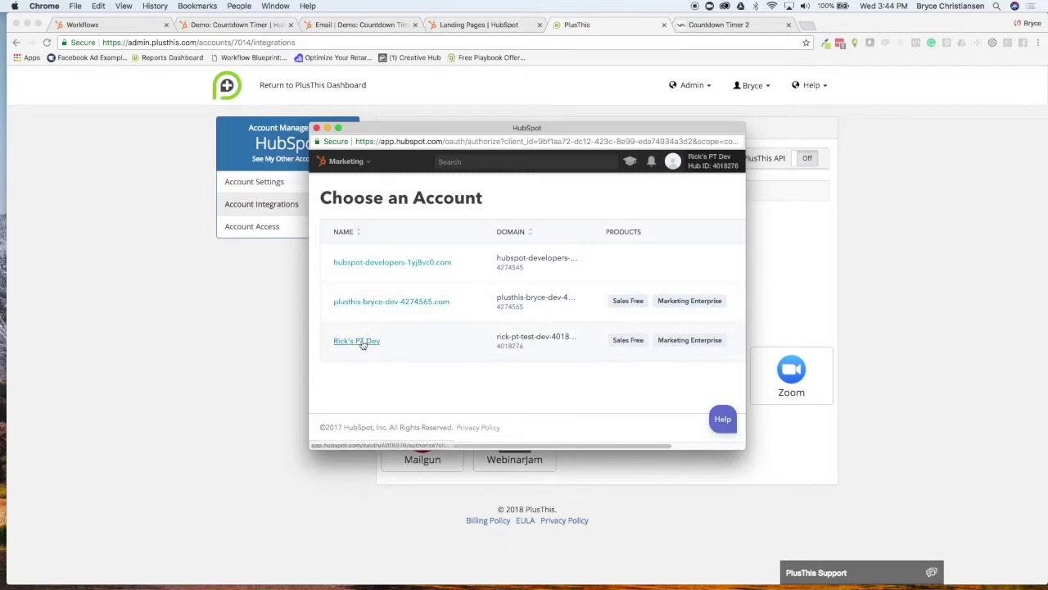
{"action": "left_click", "coordinate": [382, 302]}
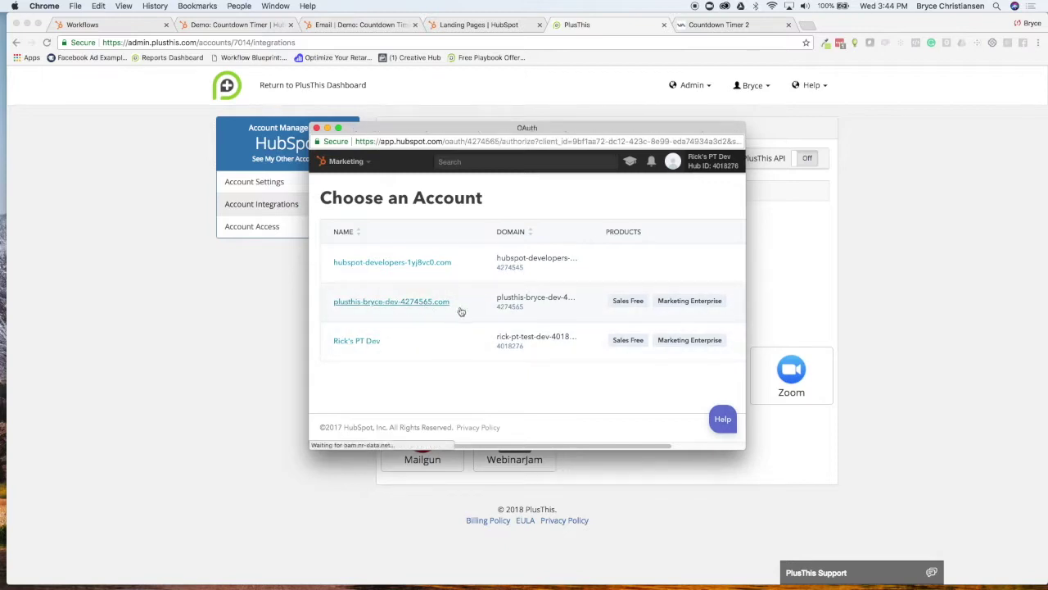
{"action": "scroll", "coordinate": [491, 307], "scroll_direction": "down", "scroll_amount": 3}
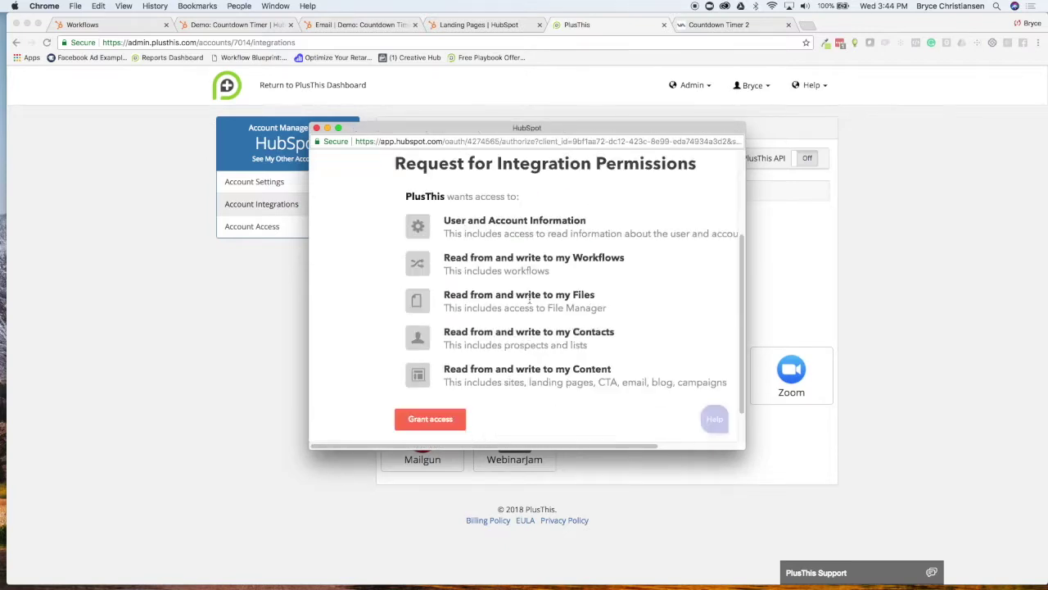
{"action": "left_click", "coordinate": [432, 412]}
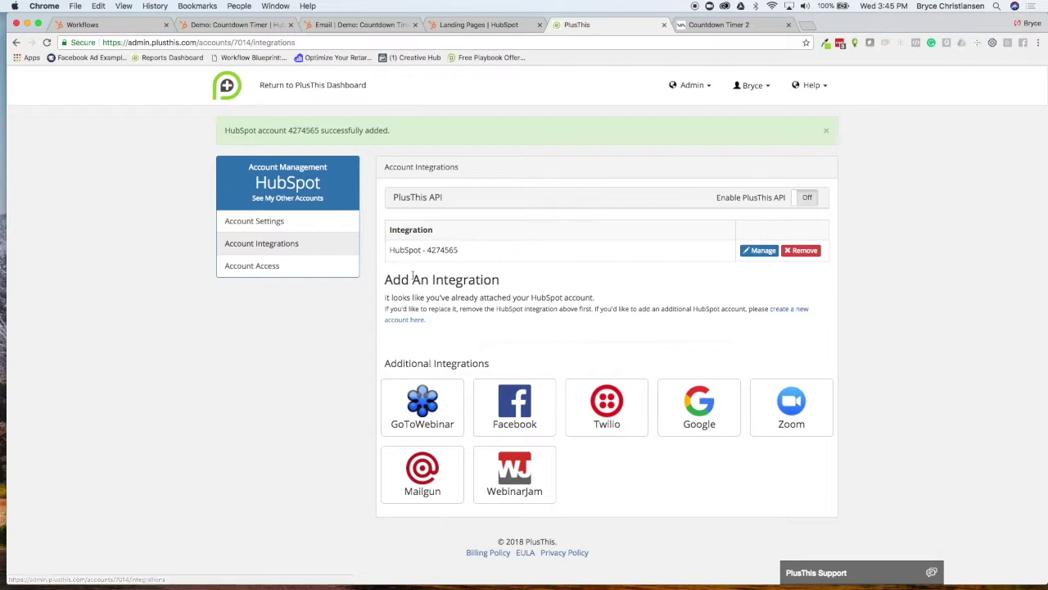
{"action": "left_click", "coordinate": [273, 86]}
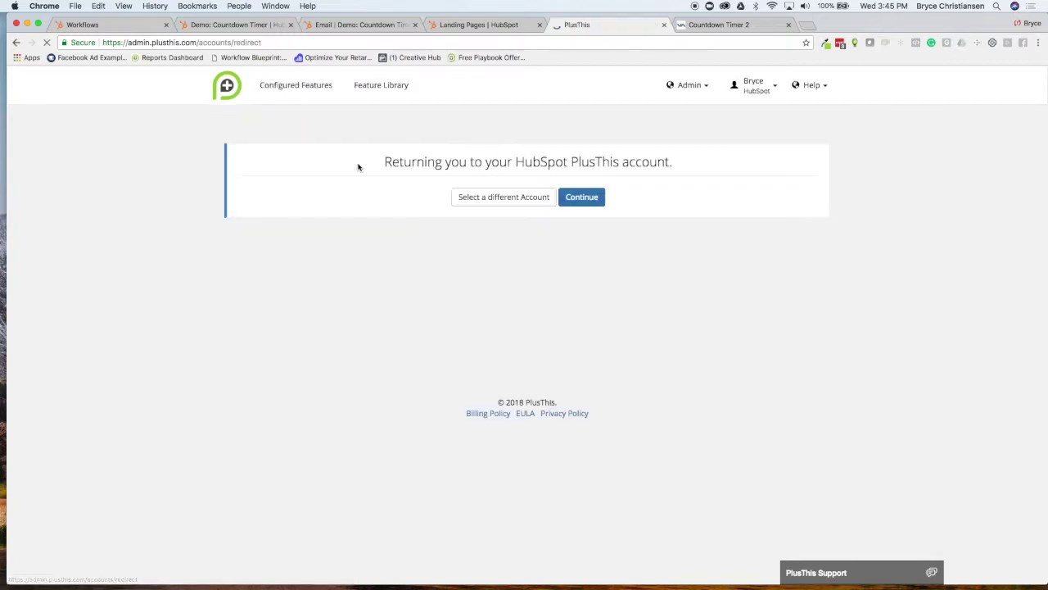
{"action": "left_click", "coordinate": [582, 197]}
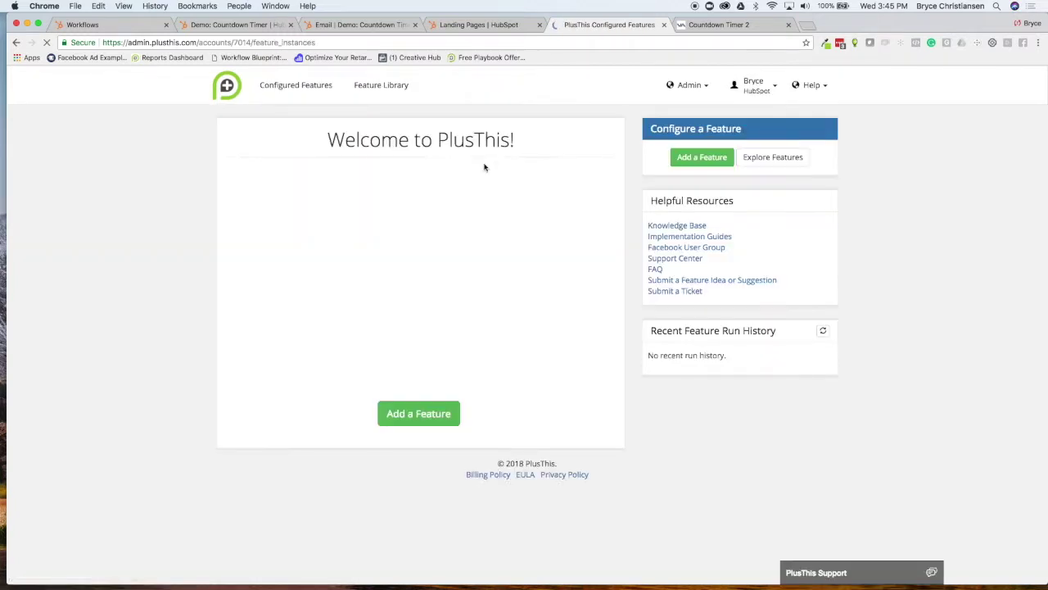
Go to the Feature Library from the top navigation
{"action": "left_click", "coordinate": [375, 89]}
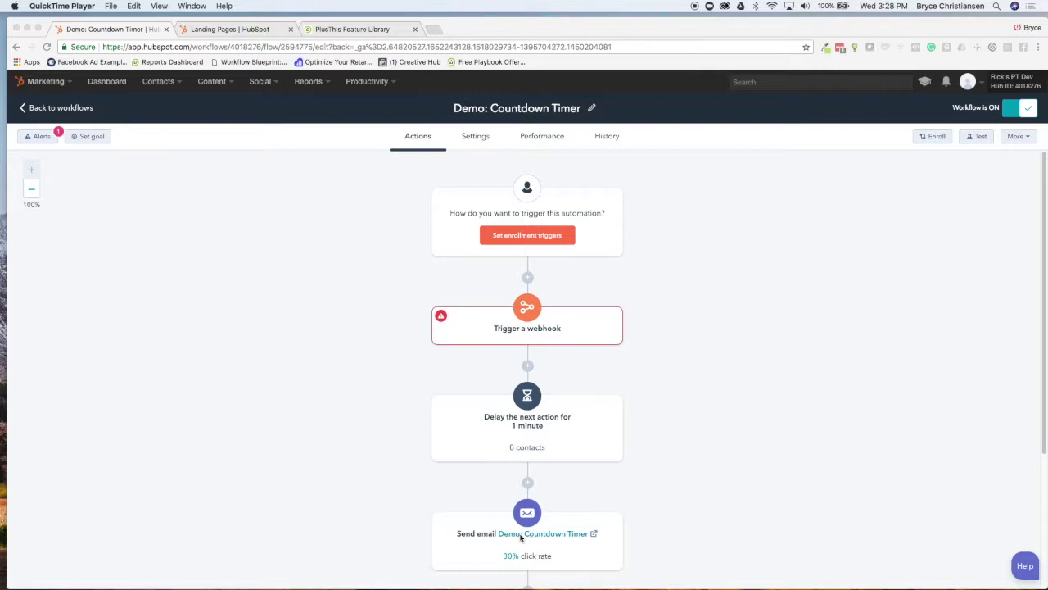
Look over the Demo: Countdown Timer workflow, then return to the PlusThis Feature Library tab
{"action": "scroll", "coordinate": [526, 533], "scroll_direction": "down", "scroll_amount": 1}
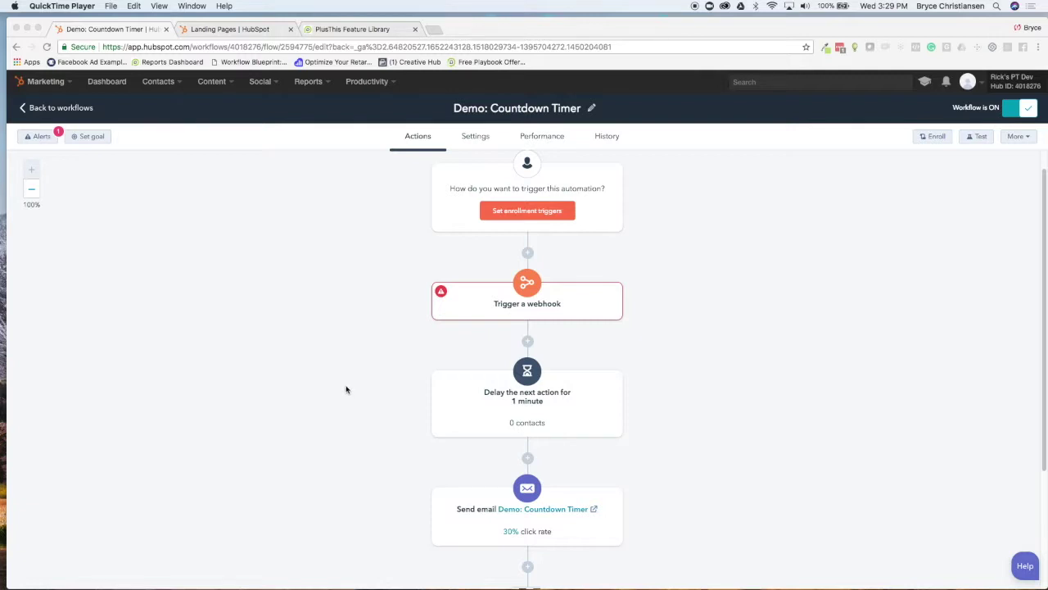
{"action": "scroll", "coordinate": [366, 375], "scroll_direction": "up", "scroll_amount": 1}
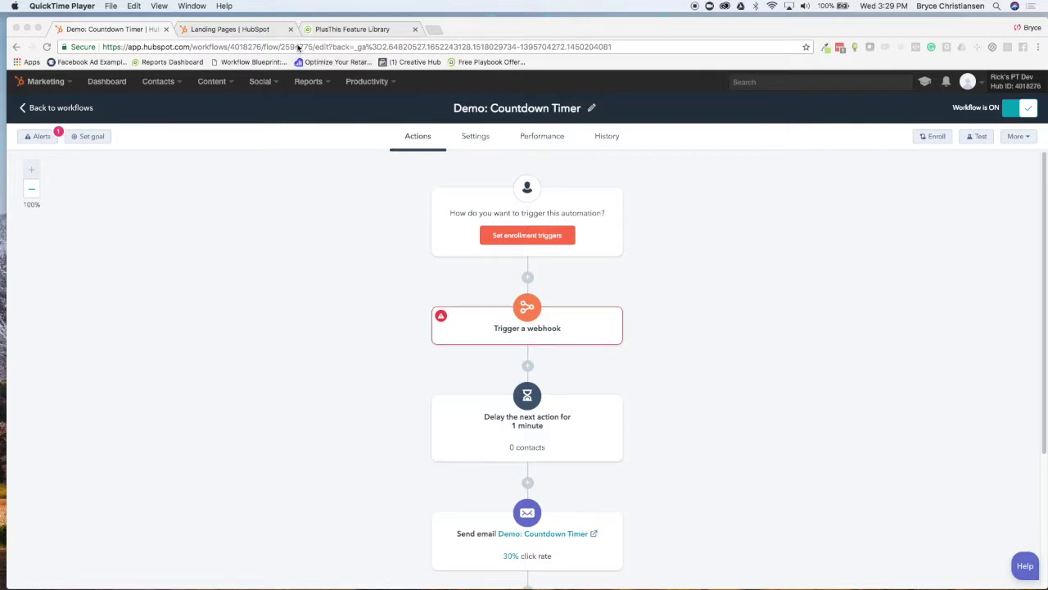
{"action": "left_click", "coordinate": [332, 29]}
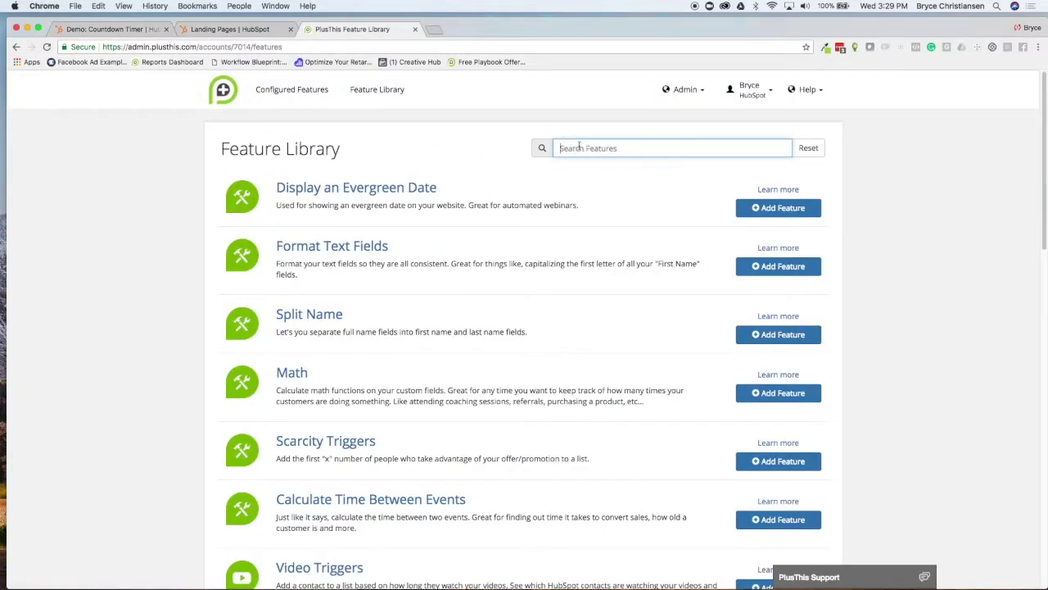
Find 'date calc' and start a Date Calculator from the feature-use date, adding static days
{"action": "type", "text": "date c"}
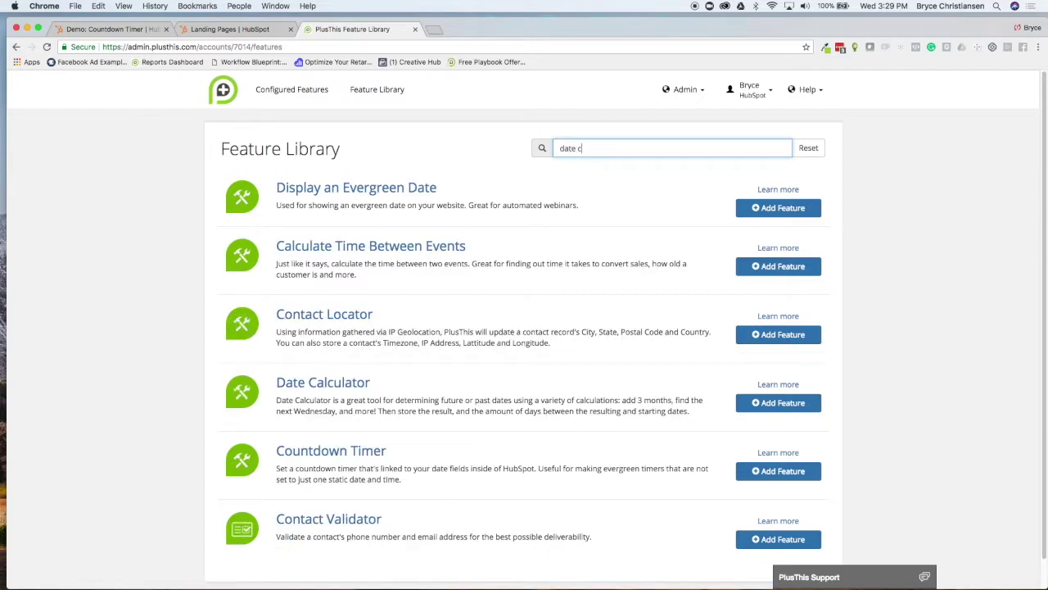
{"action": "type", "text": "alcu"}
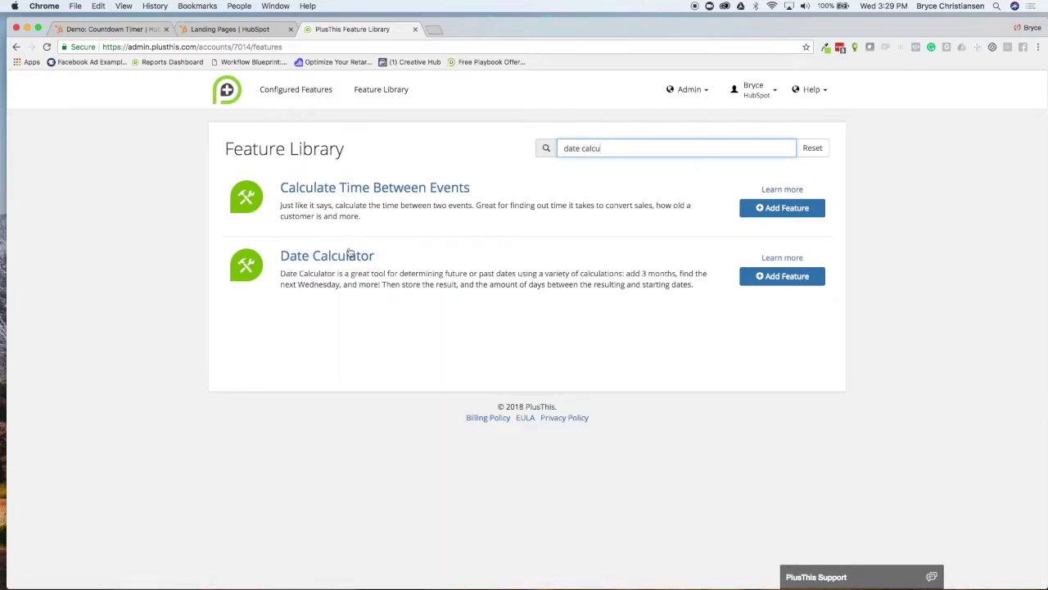
{"action": "left_click", "coordinate": [347, 255]}
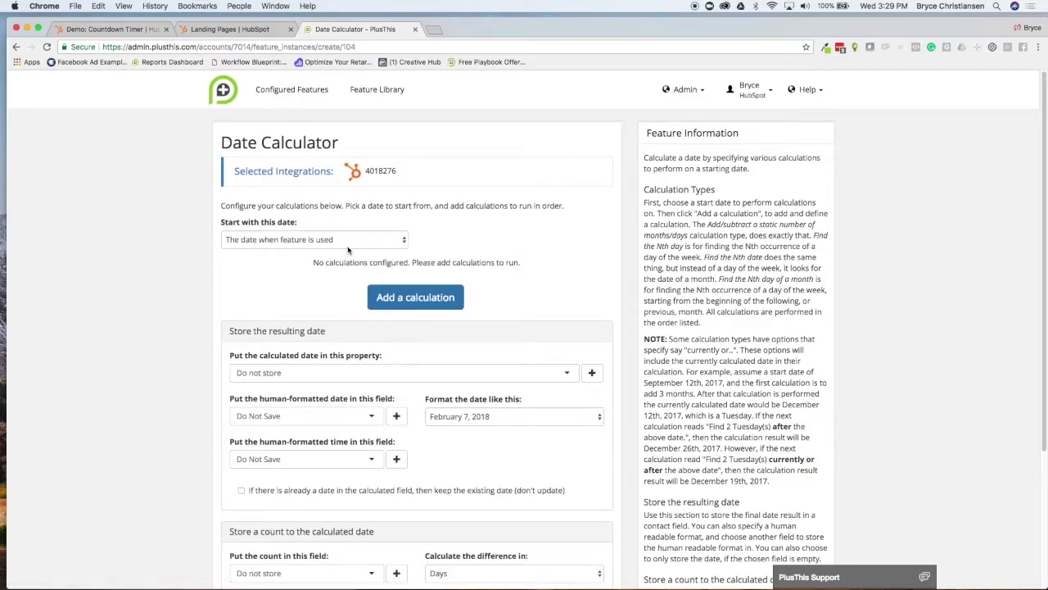
{"action": "left_click", "coordinate": [344, 239]}
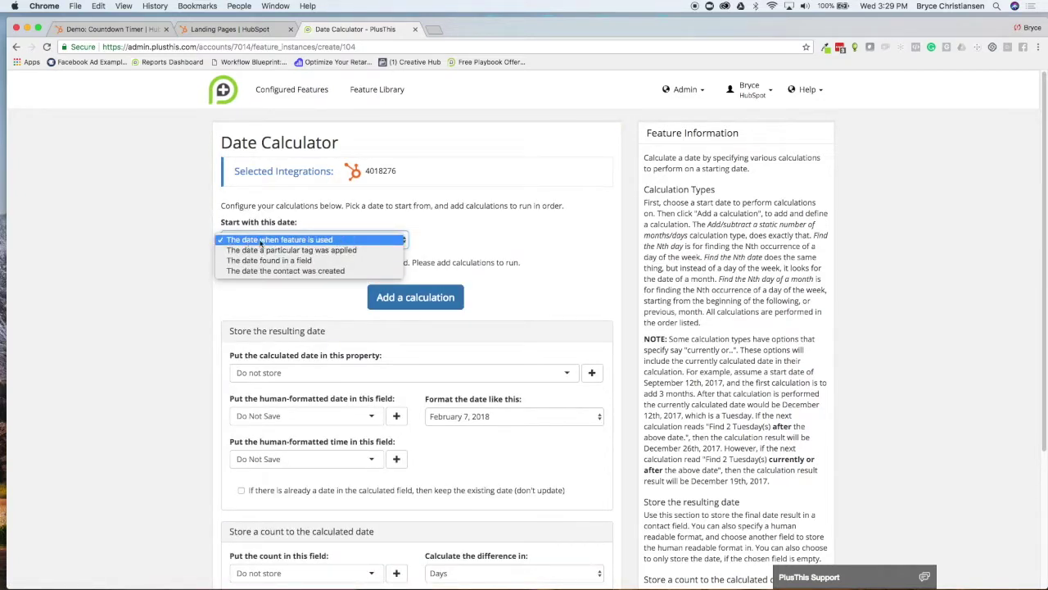
{"action": "left_click", "coordinate": [323, 239]}
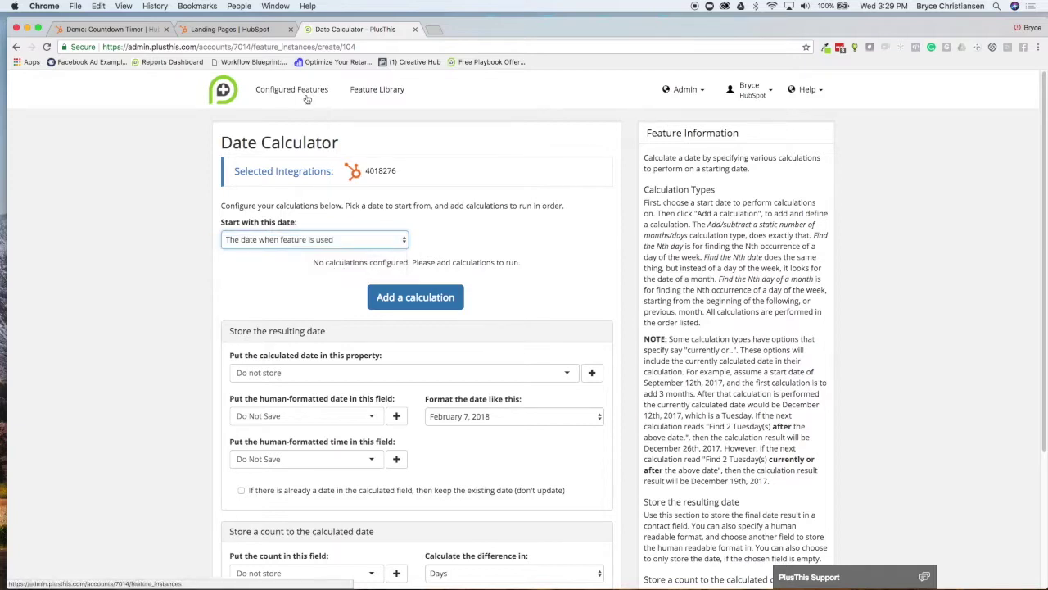
{"action": "left_click", "coordinate": [420, 298]}
{"action": "left_click", "coordinate": [343, 289]}
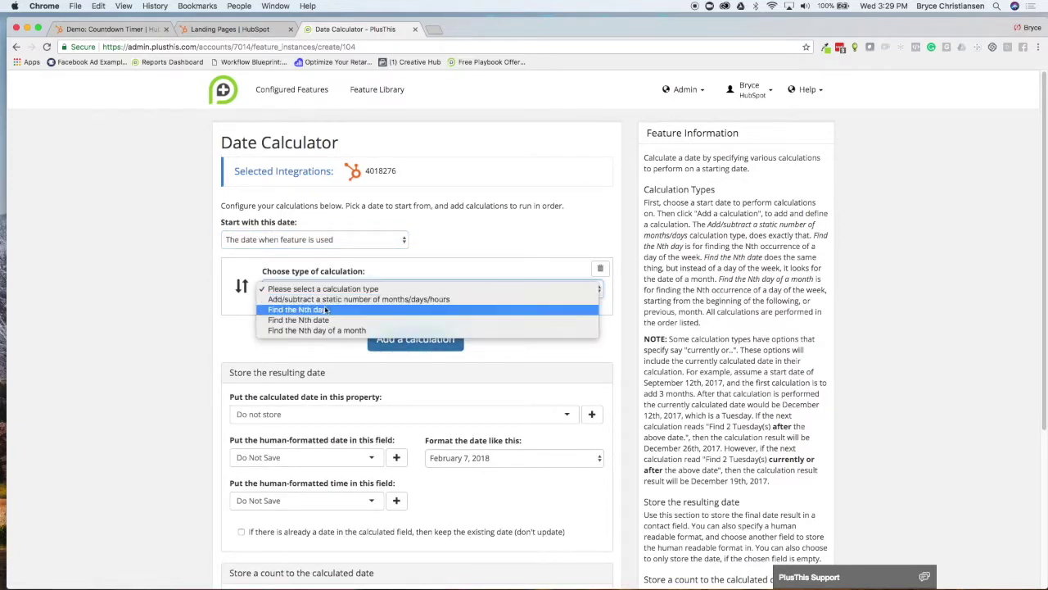
{"action": "left_click", "coordinate": [321, 300]}
{"action": "left_click", "coordinate": [420, 332]}
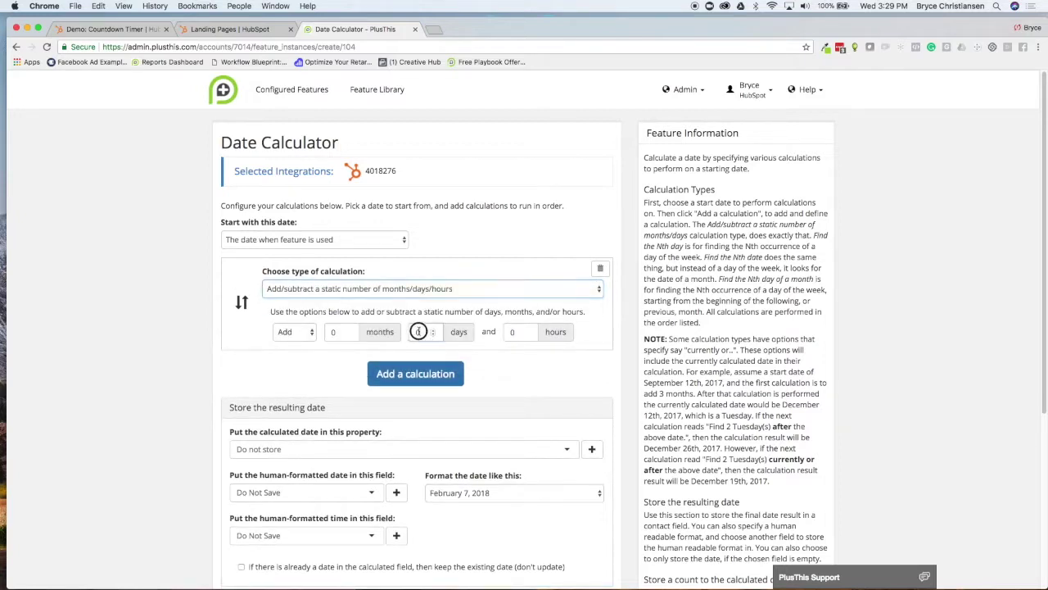
Add 3 days and store the date in PT Date Test, formatted like 'Wednesday, February 7th'
{"action": "left_click", "coordinate": [535, 362]}
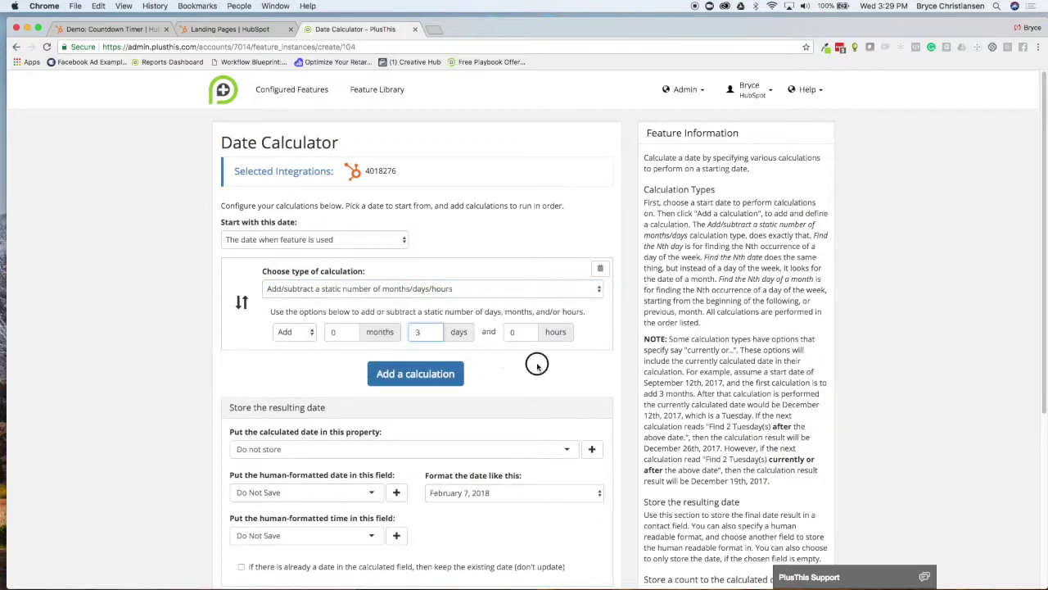
{"action": "scroll", "coordinate": [458, 385], "scroll_direction": "down", "scroll_amount": 1}
{"action": "left_click", "coordinate": [306, 431]}
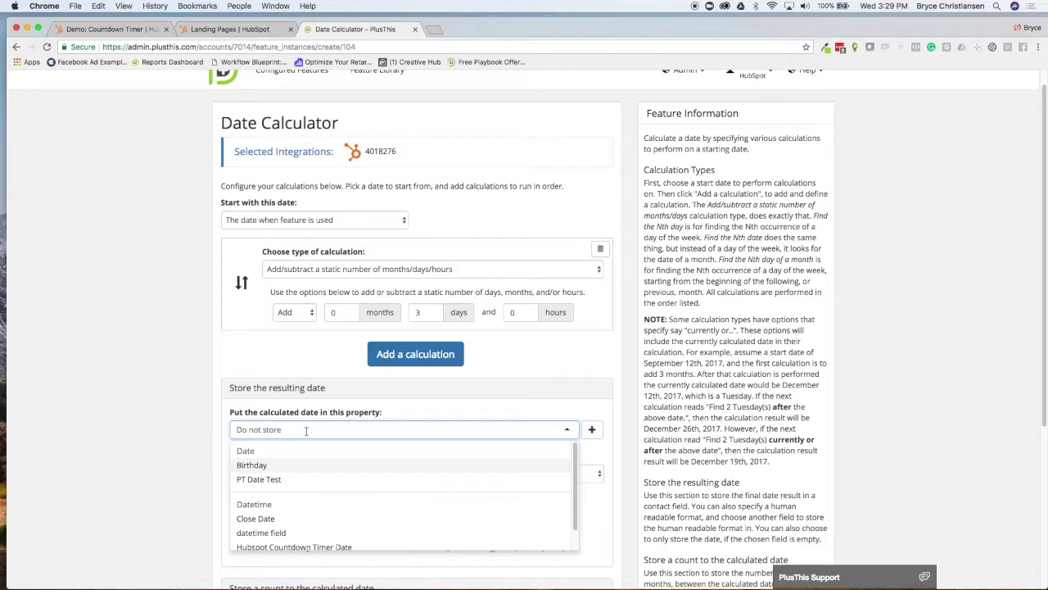
{"action": "left_click", "coordinate": [272, 480]}
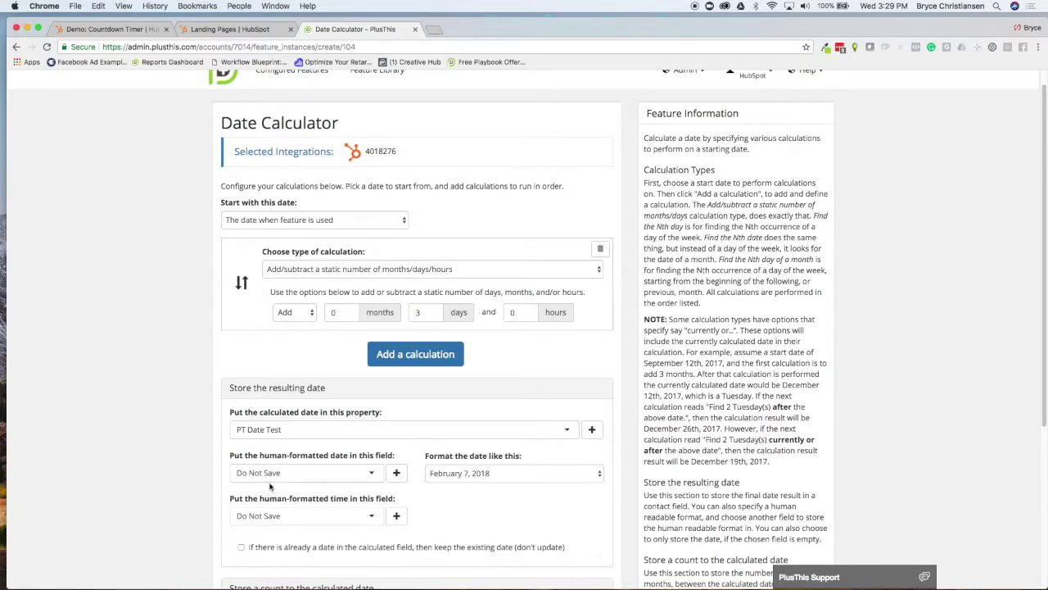
{"action": "scroll", "coordinate": [282, 456], "scroll_direction": "down", "scroll_amount": 1}
{"action": "left_click", "coordinate": [497, 455]}
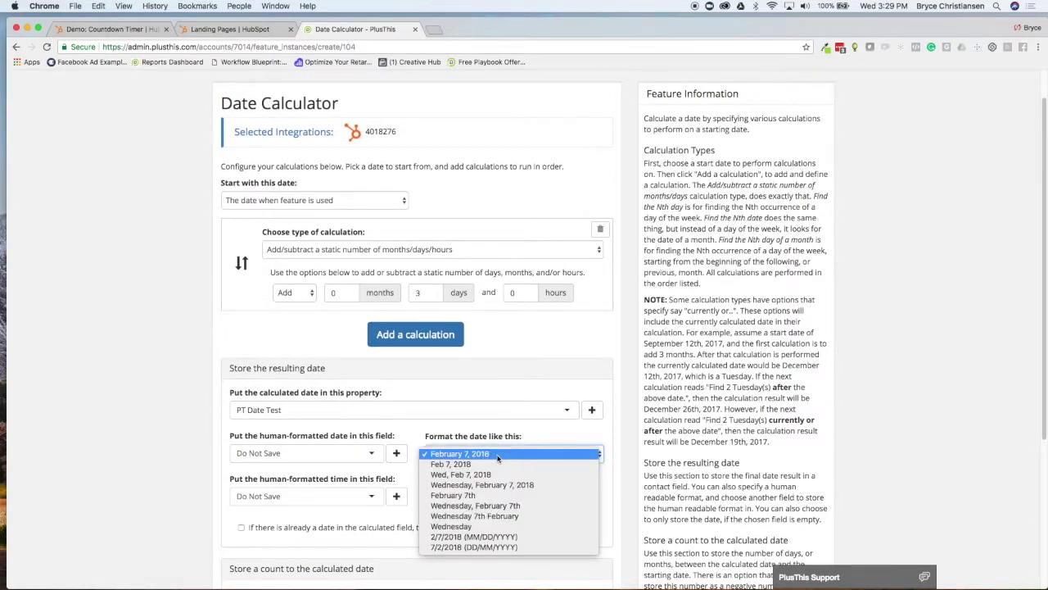
{"action": "left_click", "coordinate": [472, 506]}
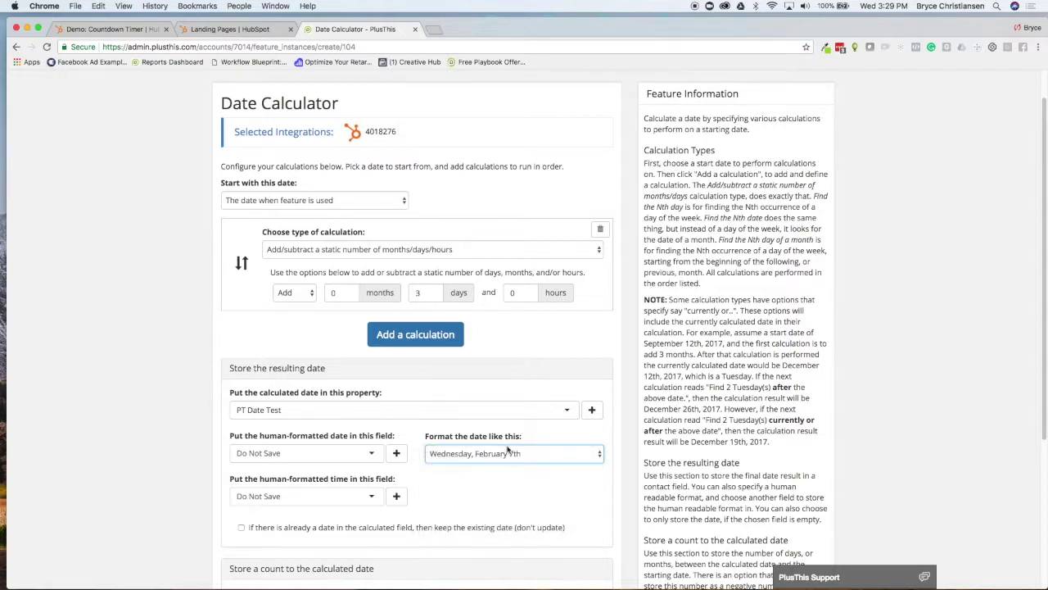
Send the readable date to Human Expiration Date, name it 'Demo: Set a Date', and save
{"action": "left_click", "coordinate": [295, 453]}
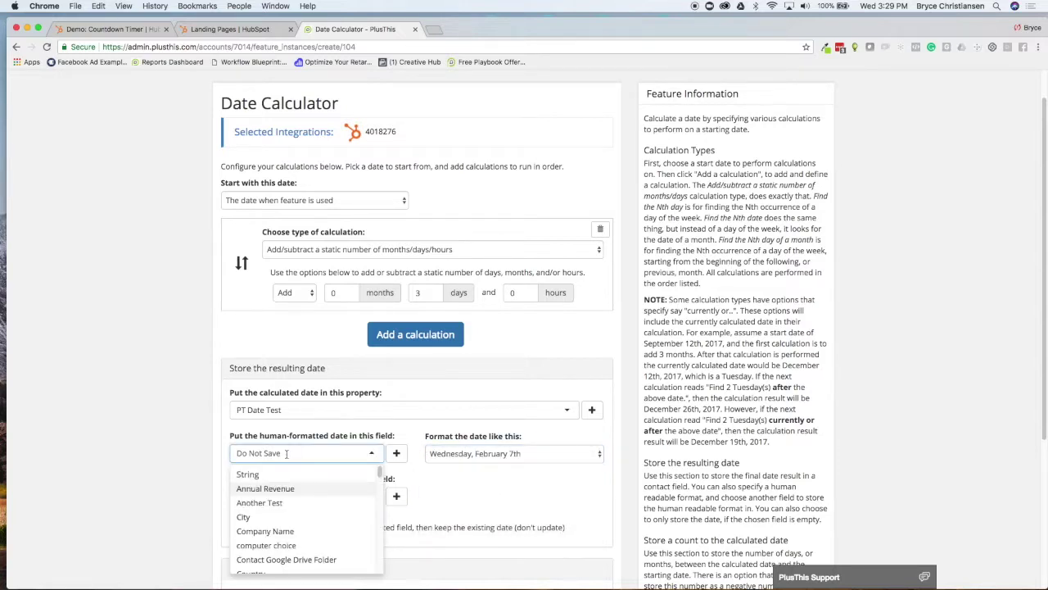
{"action": "type", "text": "human"}
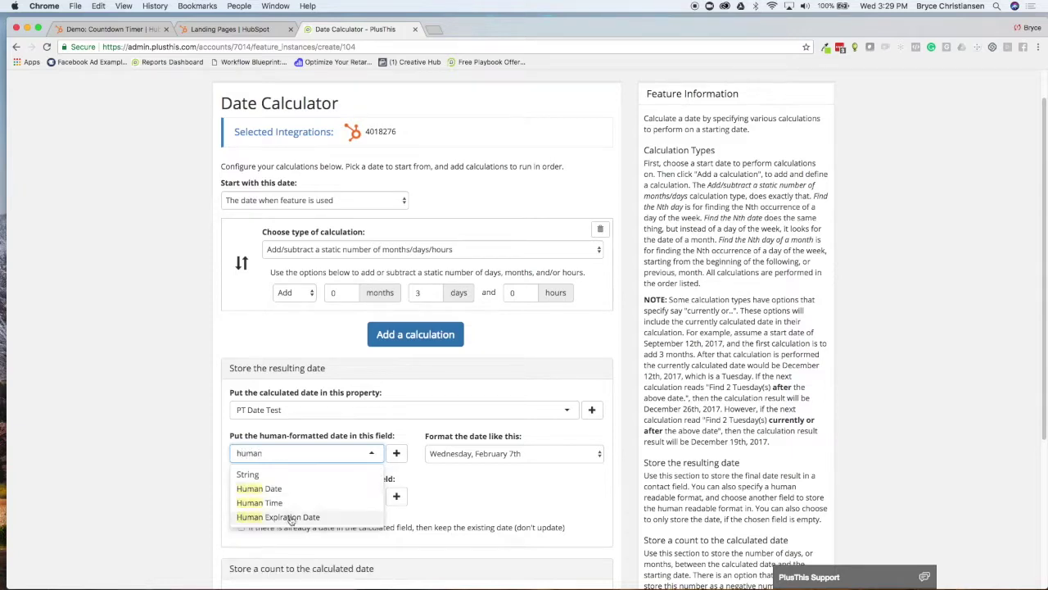
{"action": "left_click", "coordinate": [291, 521]}
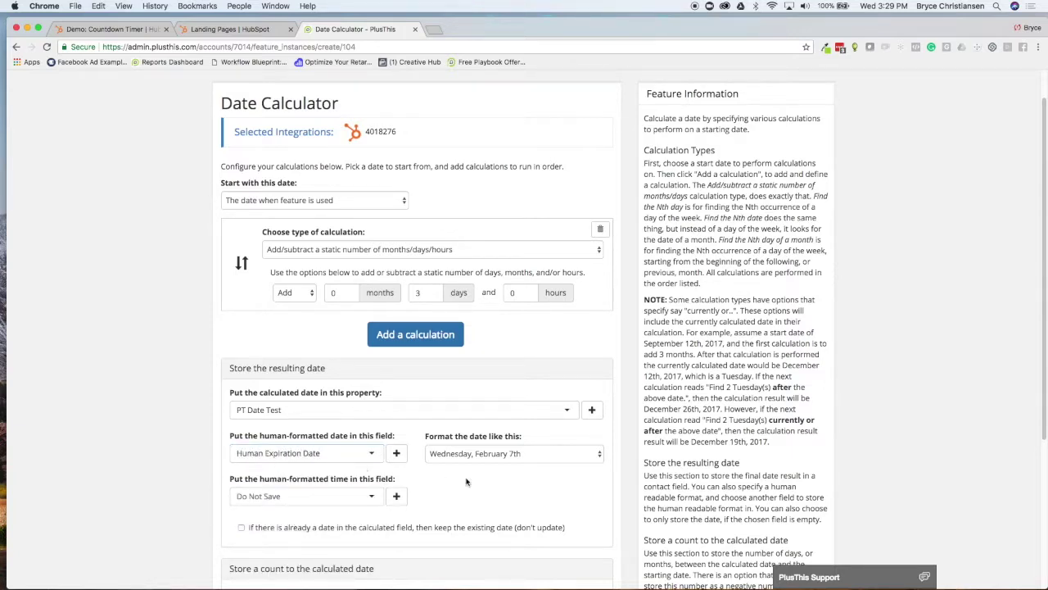
{"action": "scroll", "coordinate": [472, 479], "scroll_direction": "down", "scroll_amount": 5}
{"action": "left_click", "coordinate": [234, 501]}
{"action": "type", "text": "Demo"}
{"action": "key", "text": "BackSpace"}
{"action": "type", "text": ": Set a Date"}
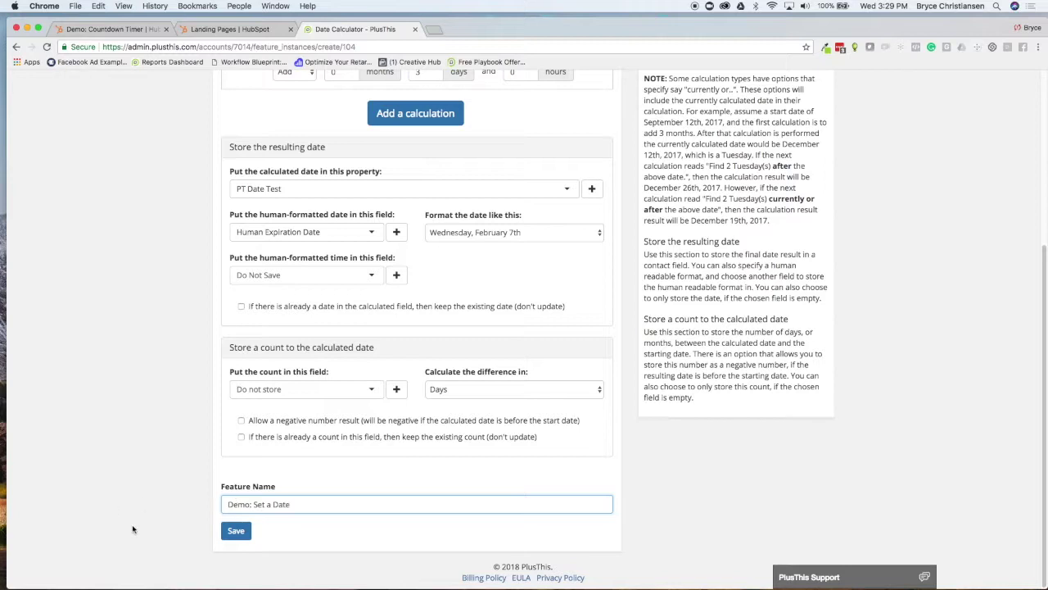
{"action": "left_click", "coordinate": [229, 530]}
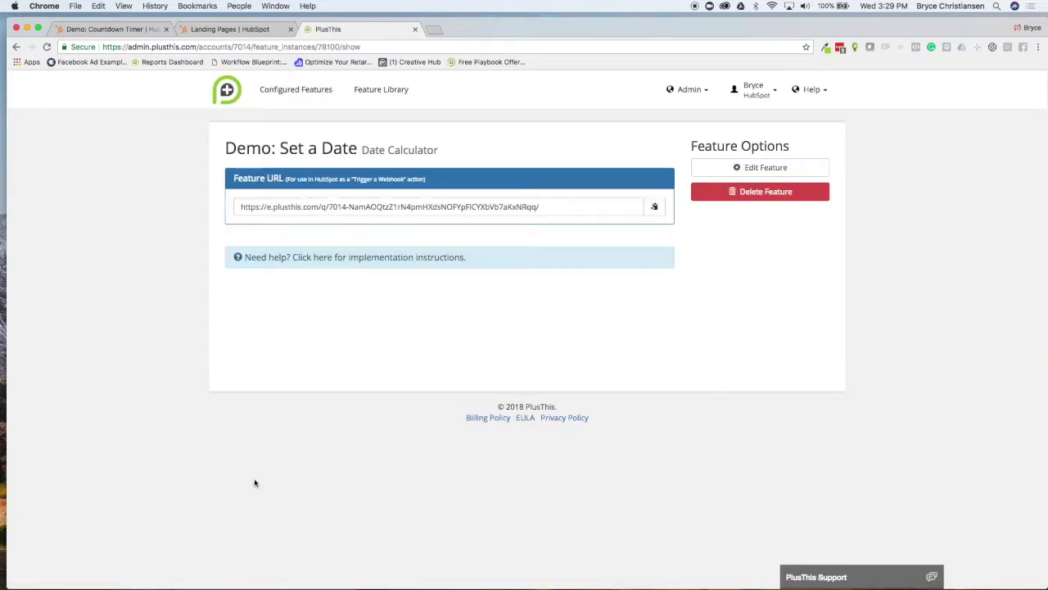
Paste the PlusThis Feature URL into the workflow's webhook step and save it
{"action": "left_click", "coordinate": [655, 207]}
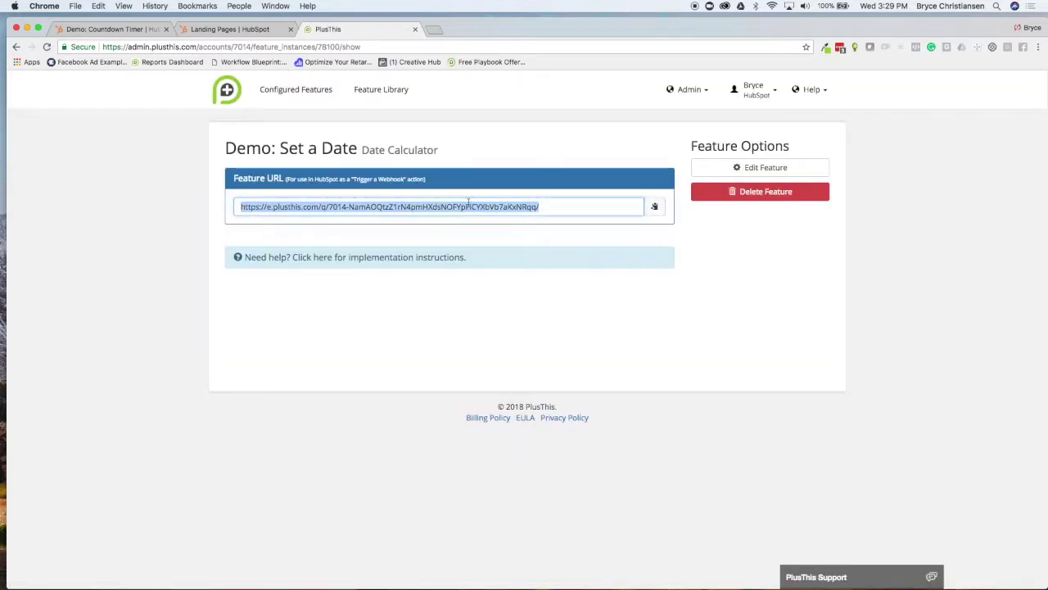
{"action": "left_click", "coordinate": [127, 29]}
{"action": "left_click", "coordinate": [483, 330]}
{"action": "left_click", "coordinate": [861, 230]}
{"action": "key", "text": "super+v"}
{"action": "left_click", "coordinate": [840, 565]}
Open the Demo: Countdown Timer email from the workflow
{"action": "left_click", "coordinate": [675, 368]}
{"action": "scroll", "coordinate": [651, 371], "scroll_direction": "down", "scroll_amount": 1}
{"action": "scroll", "coordinate": [516, 389], "scroll_direction": "down", "scroll_amount": 1}
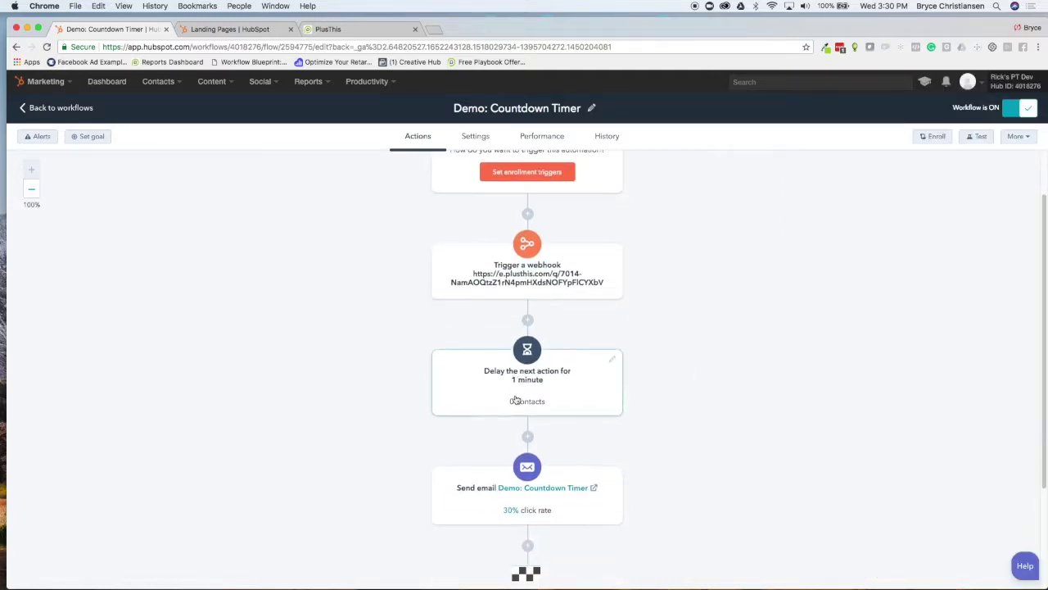
{"action": "scroll", "coordinate": [529, 356], "scroll_direction": "down", "scroll_amount": 2}
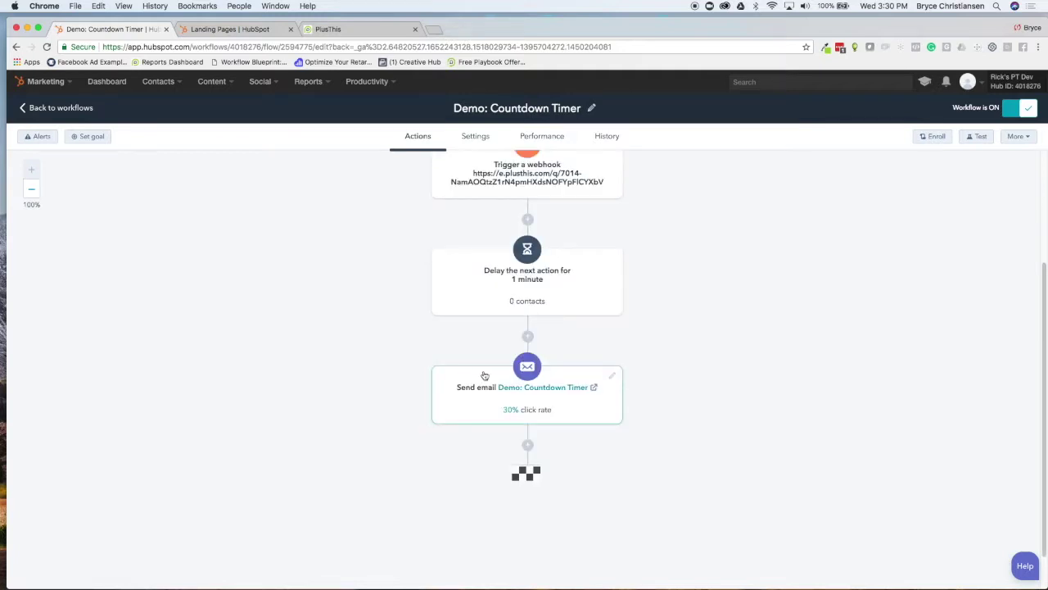
{"action": "left_click", "coordinate": [553, 393]}
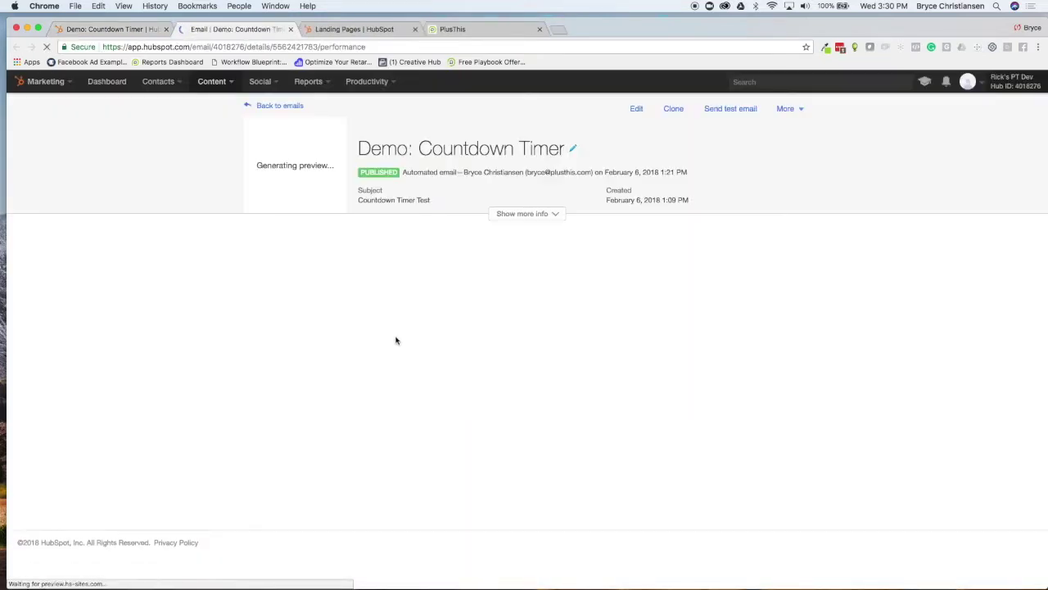
Start editing the Countdown Timer email and reopen the Demo: Set a Date settings in PlusThis
{"action": "left_click", "coordinate": [633, 109]}
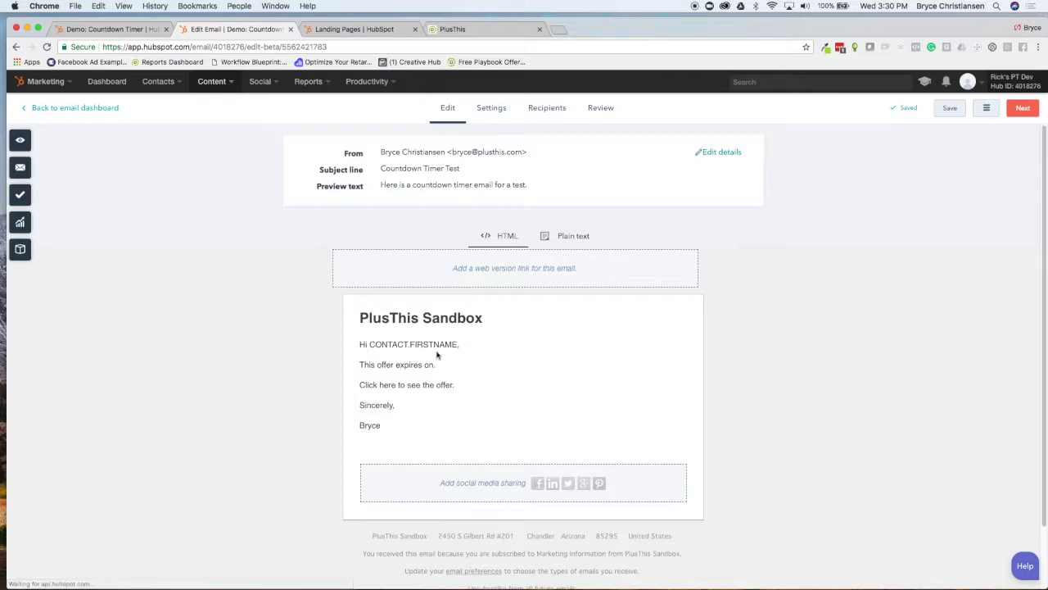
{"action": "left_click", "coordinate": [438, 367]}
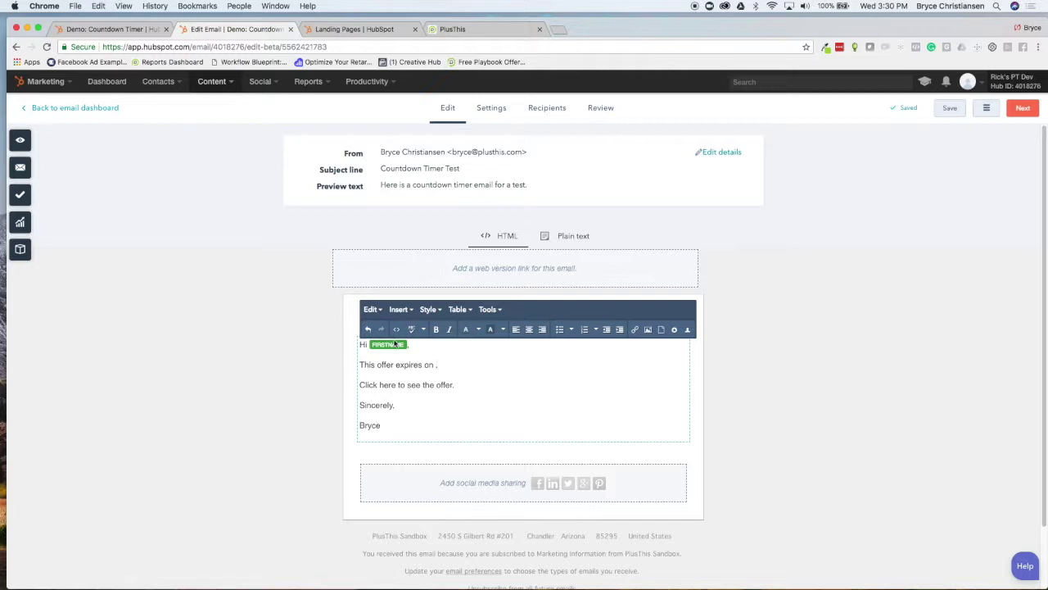
{"action": "left_click", "coordinate": [303, 333]}
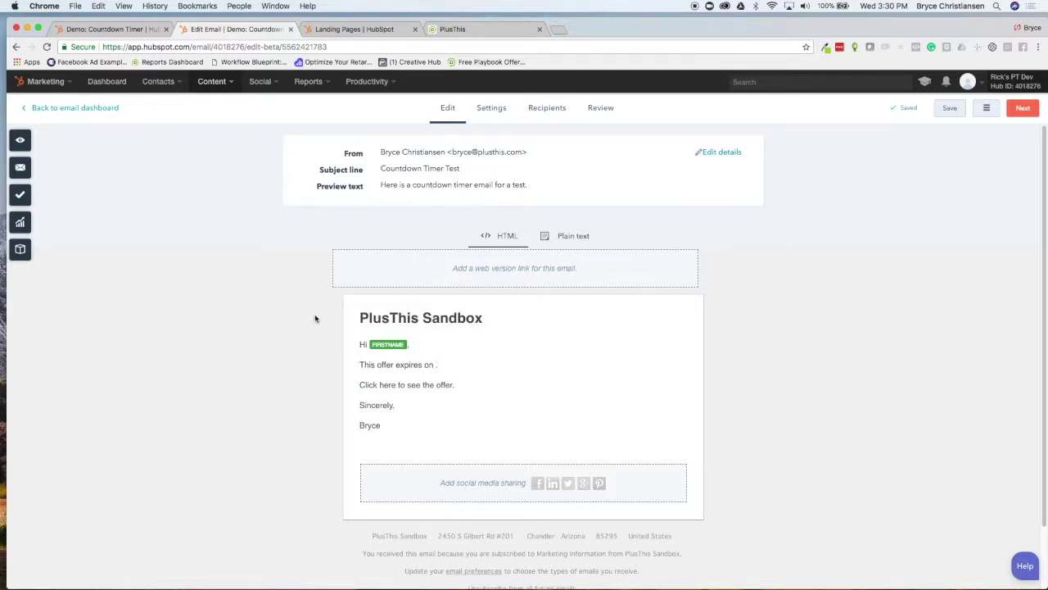
{"action": "left_click", "coordinate": [442, 29]}
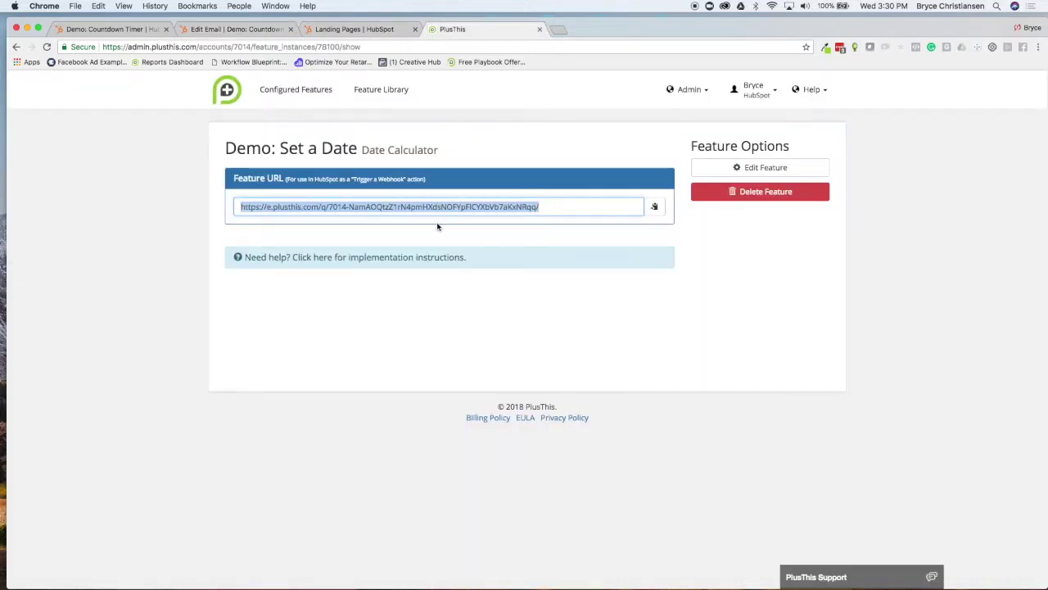
{"action": "left_click", "coordinate": [751, 167]}
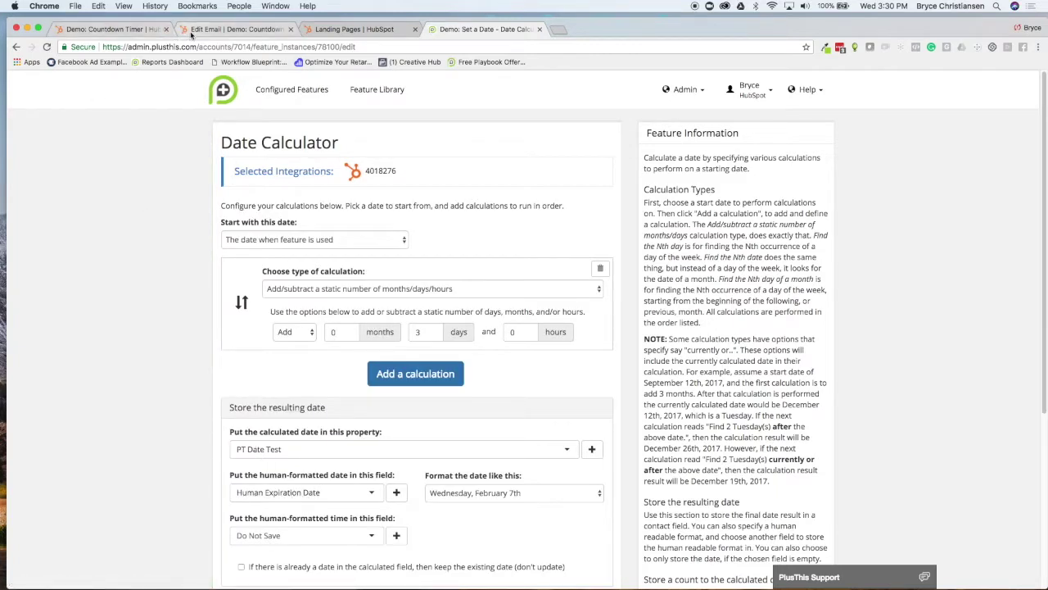
Back in the email editor, place the cursor after 'This offer expires on' in the main body
{"action": "left_click", "coordinate": [122, 29]}
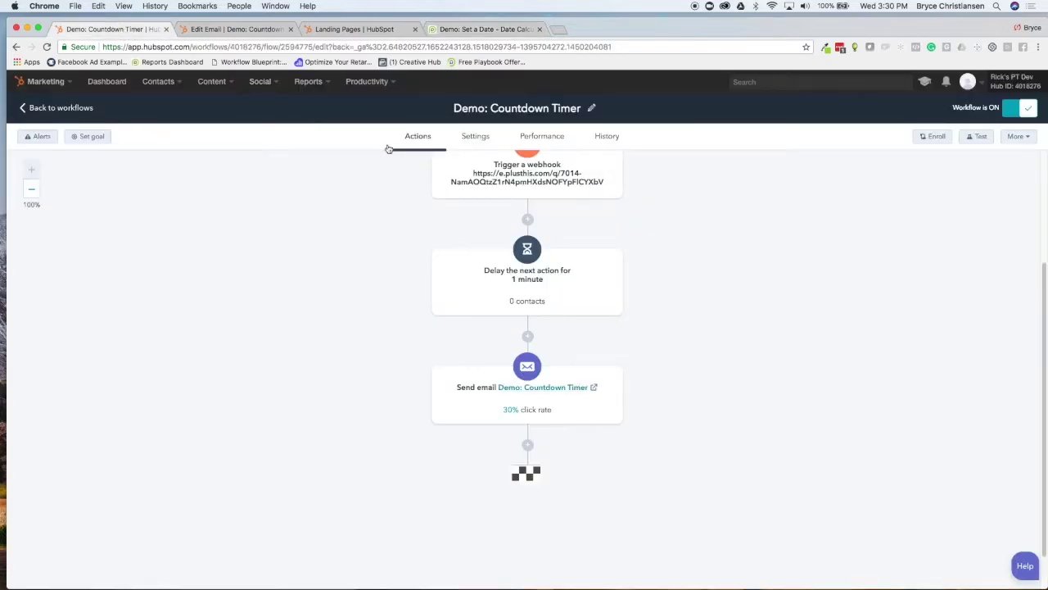
{"action": "left_click", "coordinate": [238, 31]}
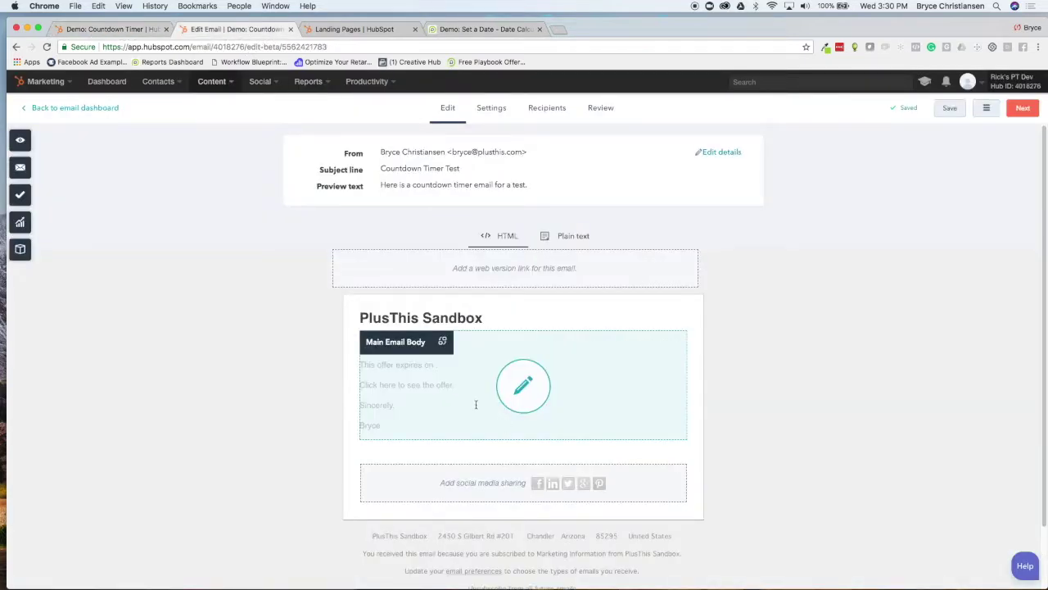
{"action": "left_click", "coordinate": [509, 386]}
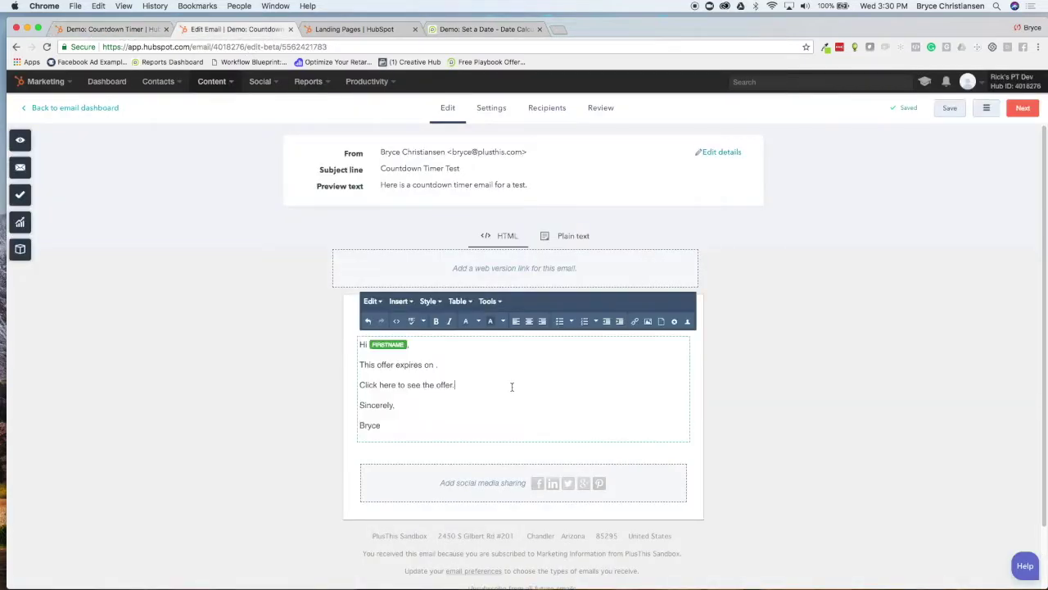
{"action": "left_click", "coordinate": [434, 365]}
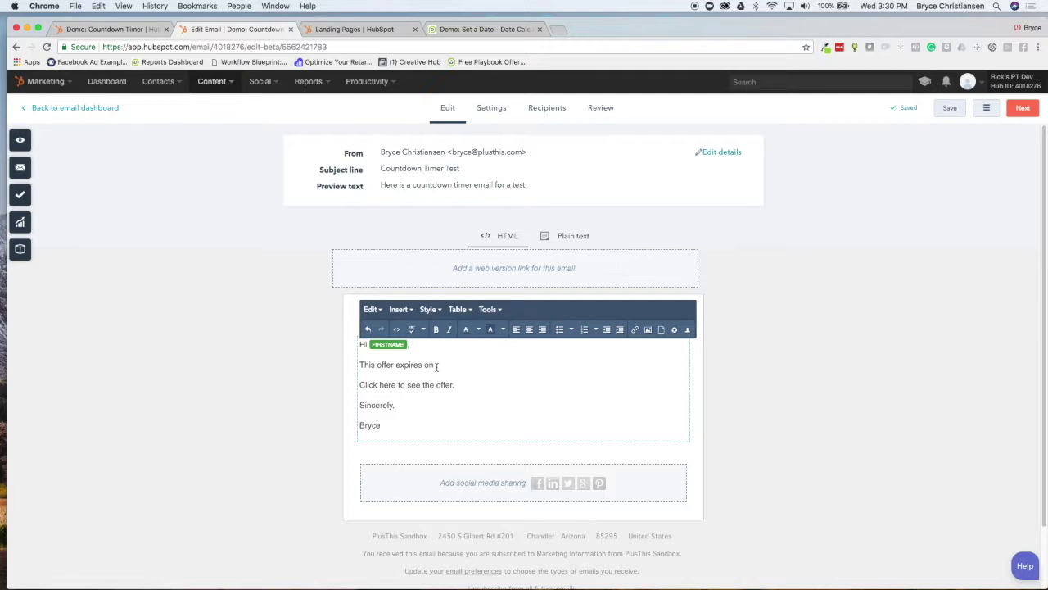
Insert the Human Expiration Date token after 'expires on', then return to the Date Calculator
{"action": "left_click", "coordinate": [690, 331]}
{"action": "left_click", "coordinate": [477, 267]}
{"action": "type", "text": "human"}
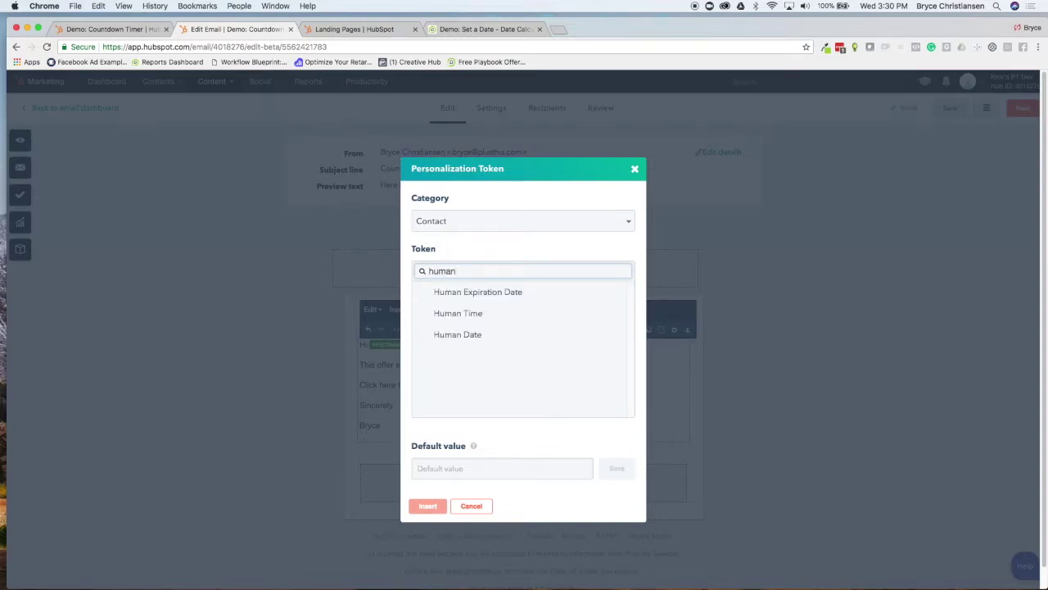
{"action": "left_click", "coordinate": [486, 292]}
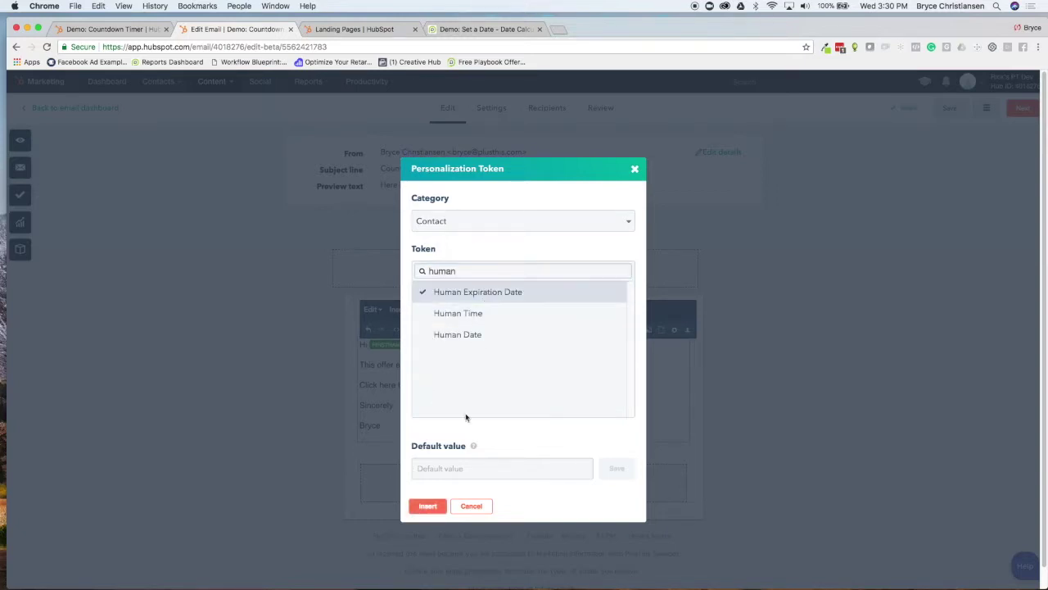
{"action": "left_click", "coordinate": [430, 507]}
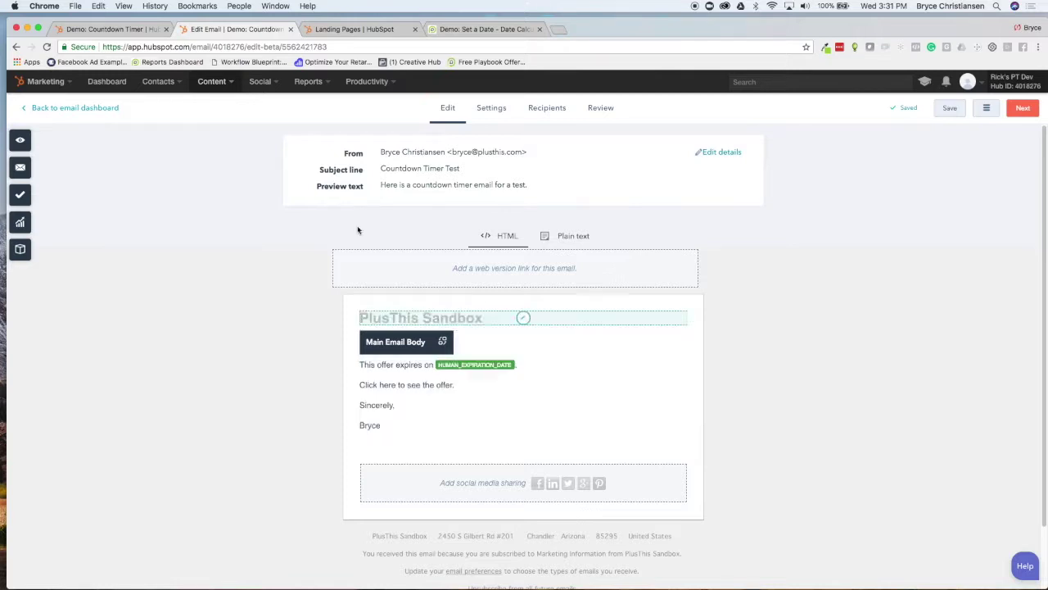
{"action": "left_click", "coordinate": [484, 29]}
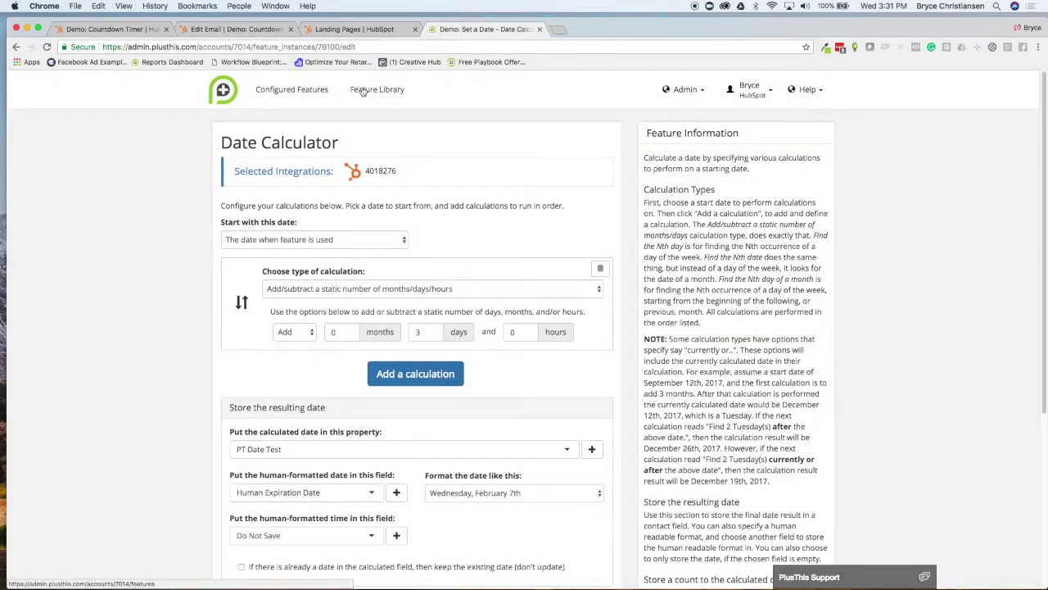
Find 'Countdown' in the PlusThis Feature Library and add the Countdown Timer feature
{"action": "left_click", "coordinate": [366, 91]}
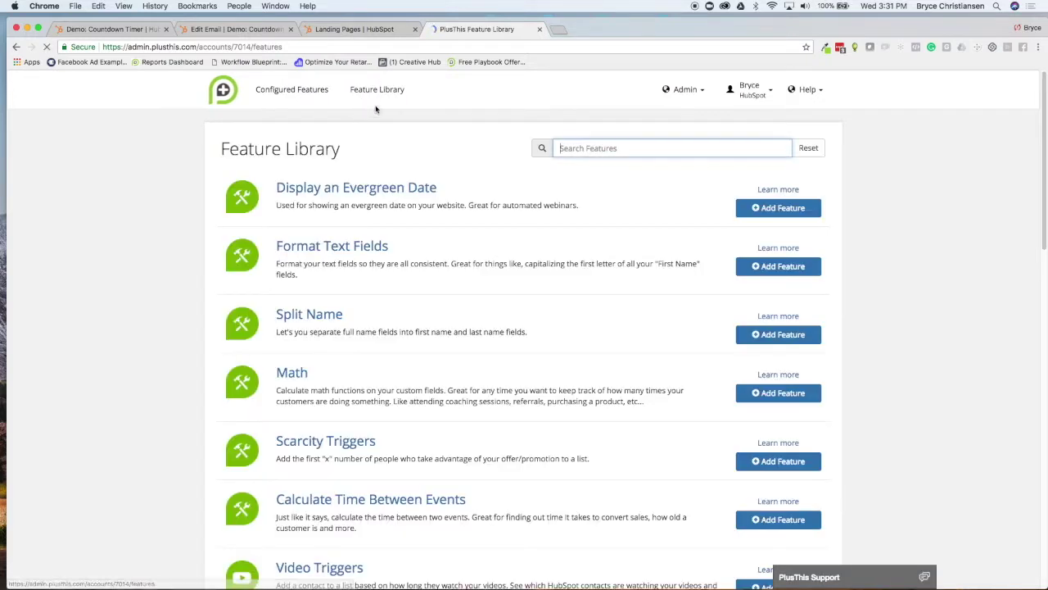
{"action": "left_click", "coordinate": [557, 147]}
{"action": "type", "text": "Countdown"}
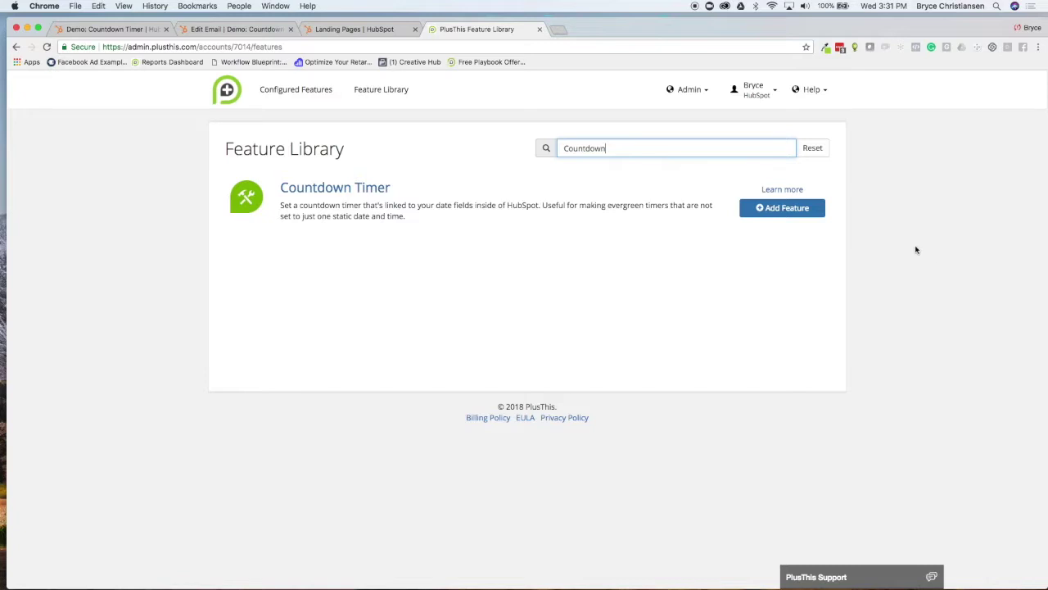
{"action": "left_click", "coordinate": [774, 207]}
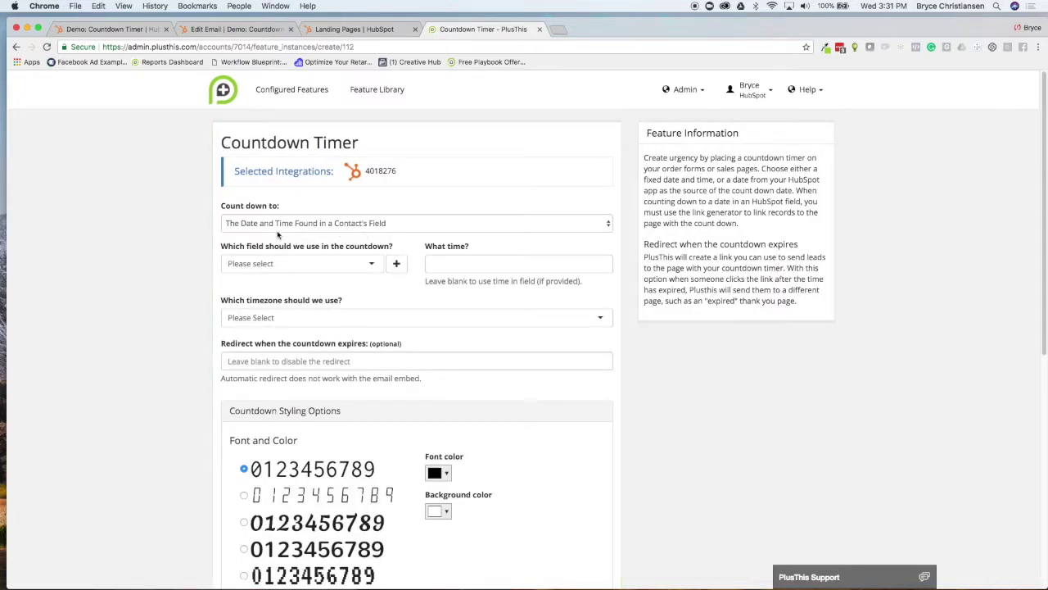
Count down to the PT Date Test field at 3:31 PM, Eastern Time (US & Canada)
{"action": "left_click", "coordinate": [270, 263]}
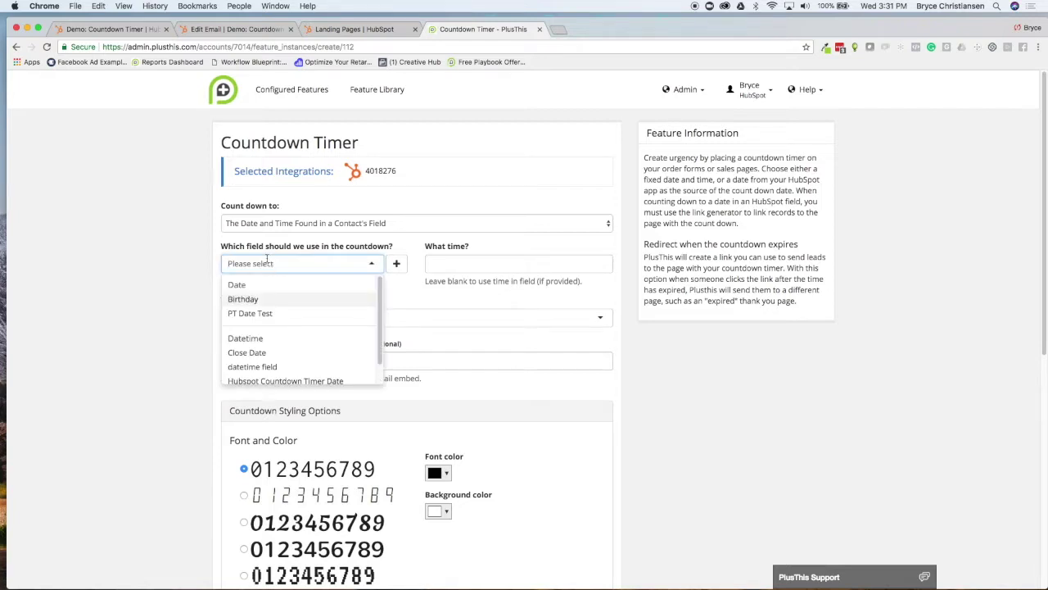
{"action": "left_click", "coordinate": [254, 313]}
{"action": "left_click", "coordinate": [446, 263]}
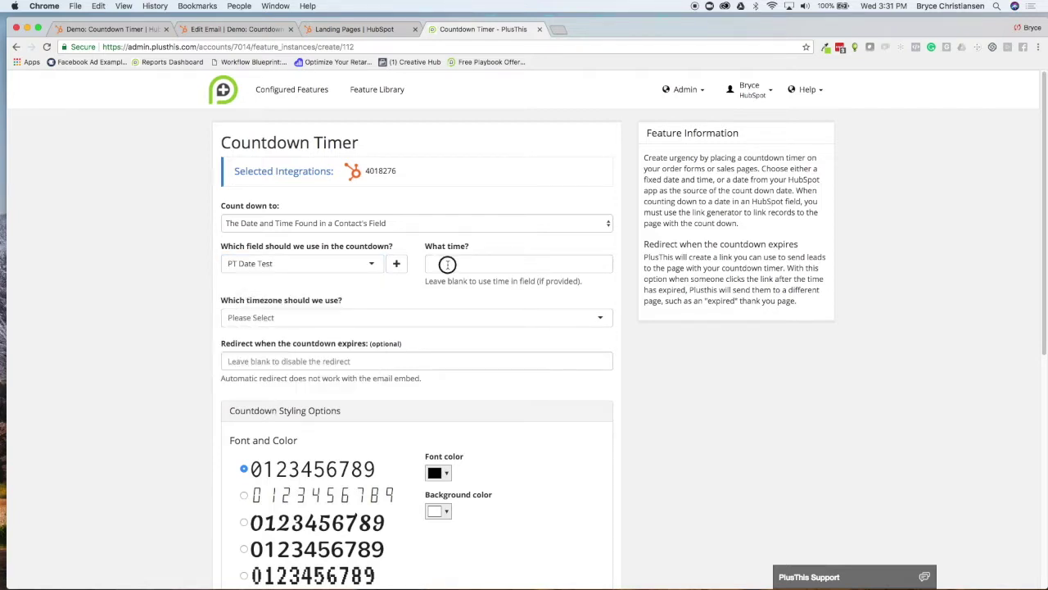
{"action": "left_click", "coordinate": [623, 344]}
{"action": "left_click", "coordinate": [273, 317]}
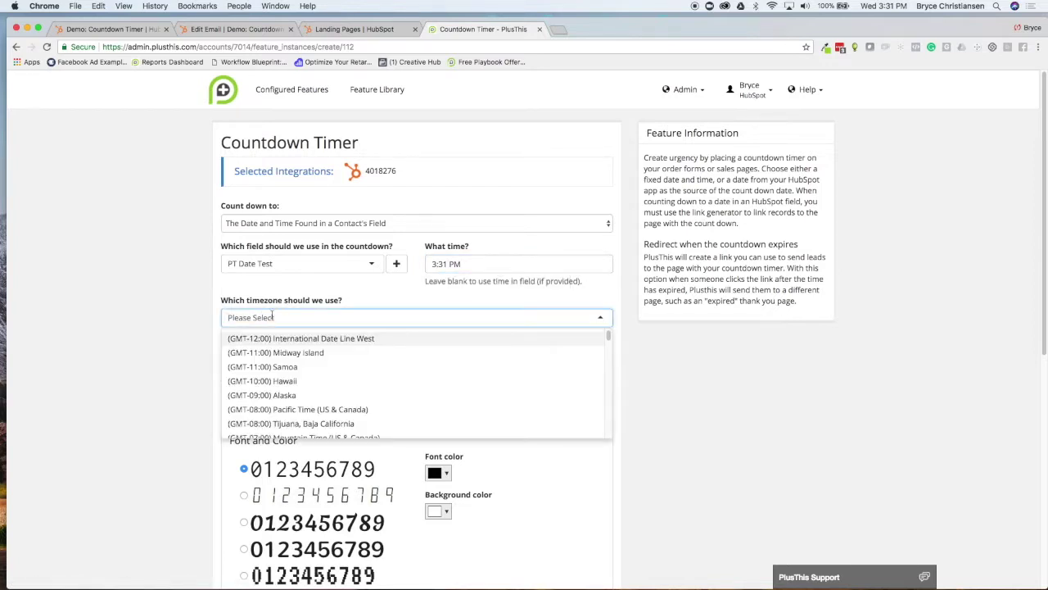
{"action": "type", "text": "Eastern"}
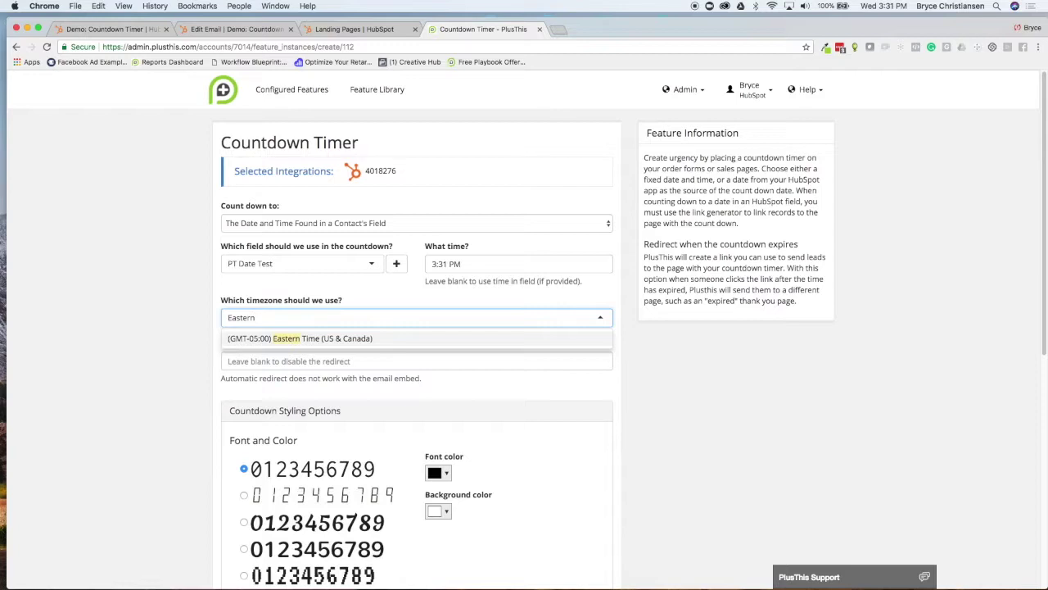
{"action": "left_click", "coordinate": [291, 336]}
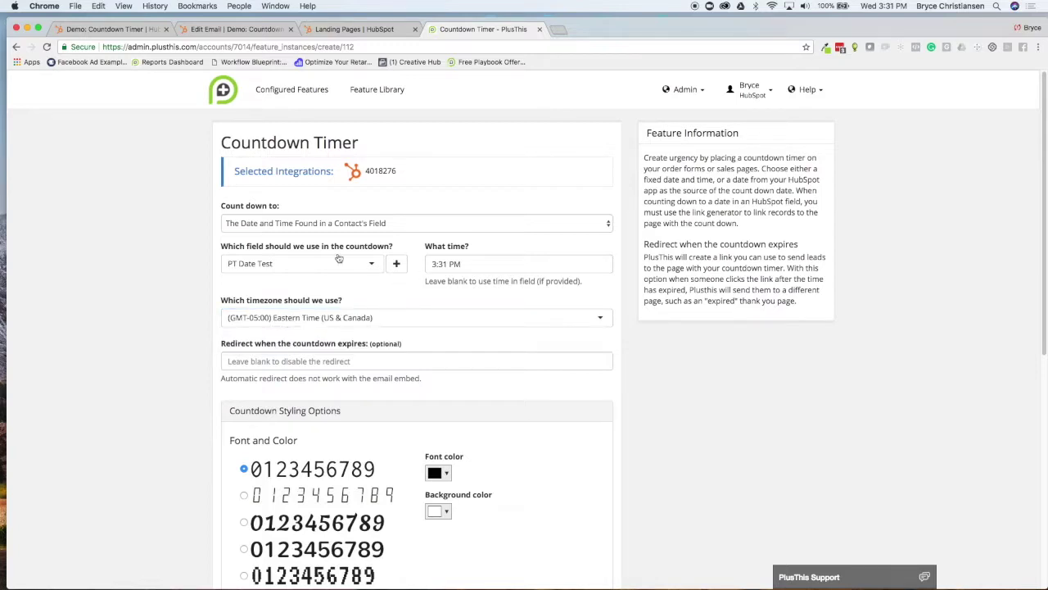
Try the segmented digit font, then keep the first digit font for the timer
{"action": "scroll", "coordinate": [205, 277], "scroll_direction": "down", "scroll_amount": 2}
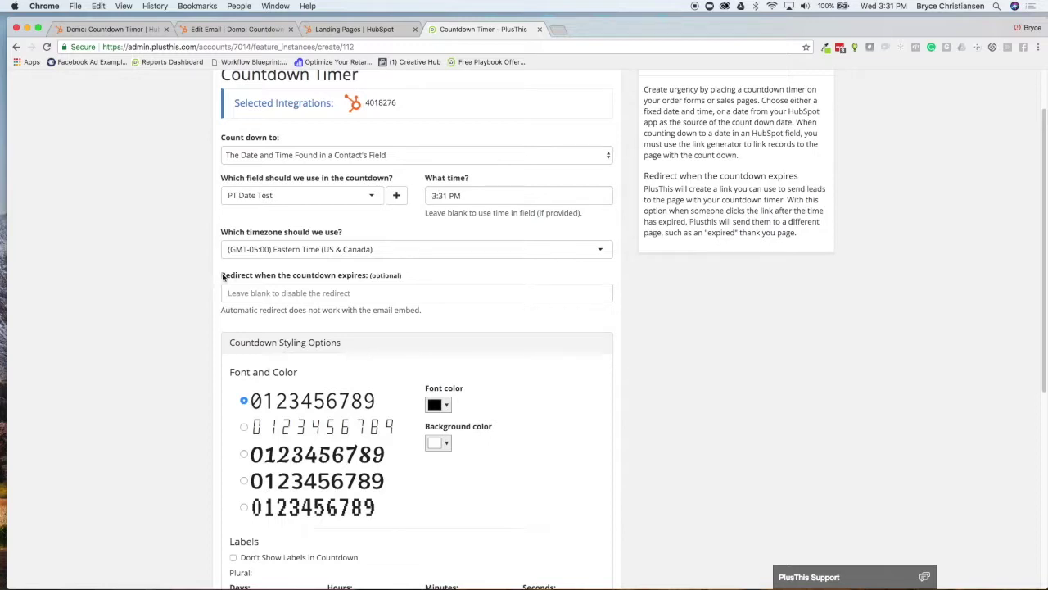
{"action": "scroll", "coordinate": [220, 305], "scroll_direction": "down", "scroll_amount": 3}
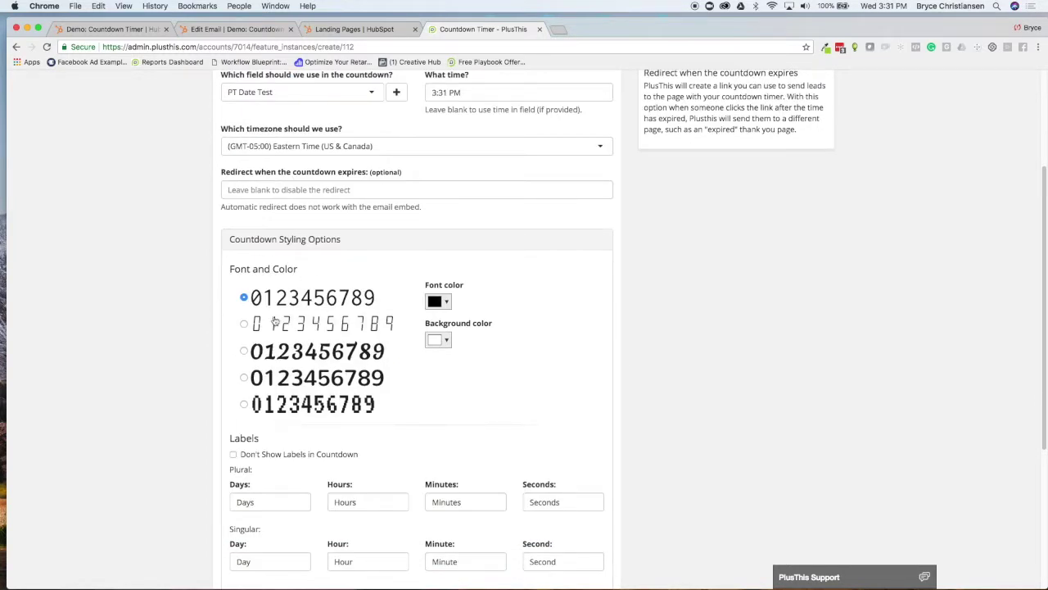
{"action": "left_click", "coordinate": [244, 324]}
{"action": "left_click", "coordinate": [243, 298]}
{"action": "scroll", "coordinate": [246, 314], "scroll_direction": "down", "scroll_amount": 7}
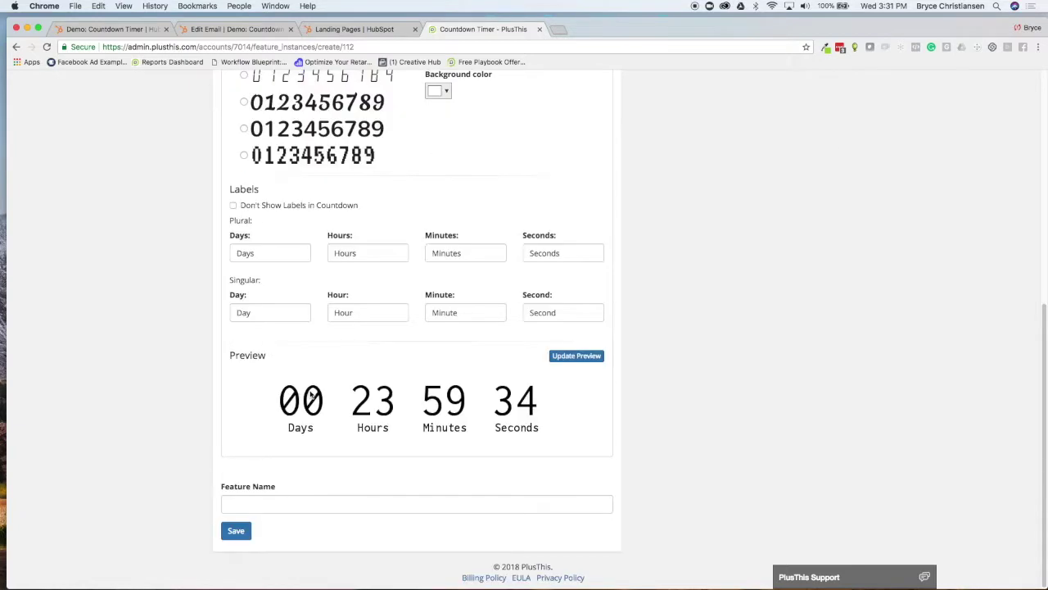
Save the feature as 'Demo: Countdown Timer' and copy its HubSpot Email Builder embed code
{"action": "left_click", "coordinate": [236, 501]}
{"action": "type", "text": "Demo"}
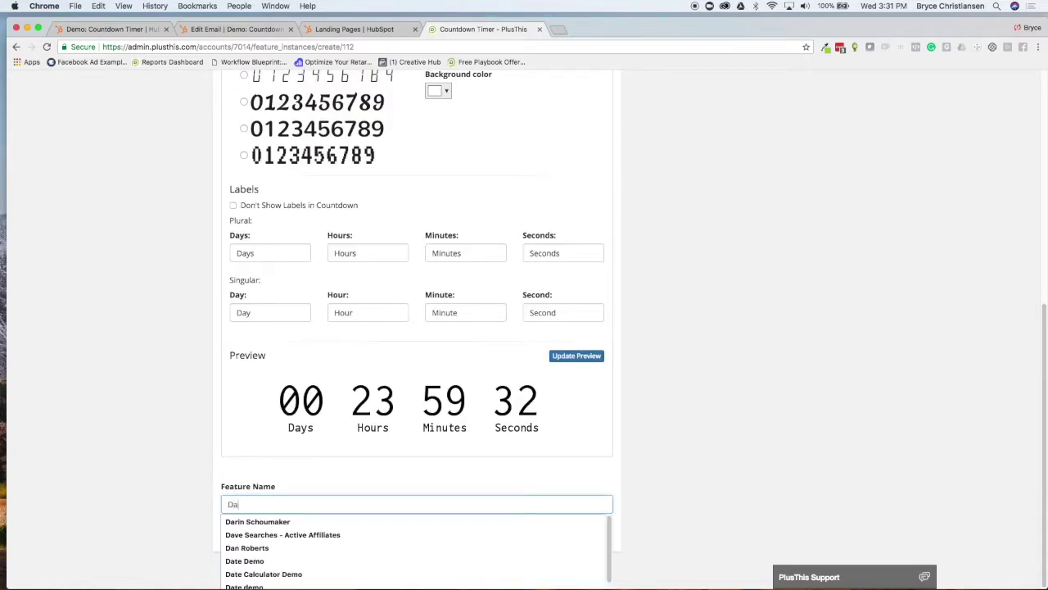
{"action": "type", "text": ": Countdown Timer"}
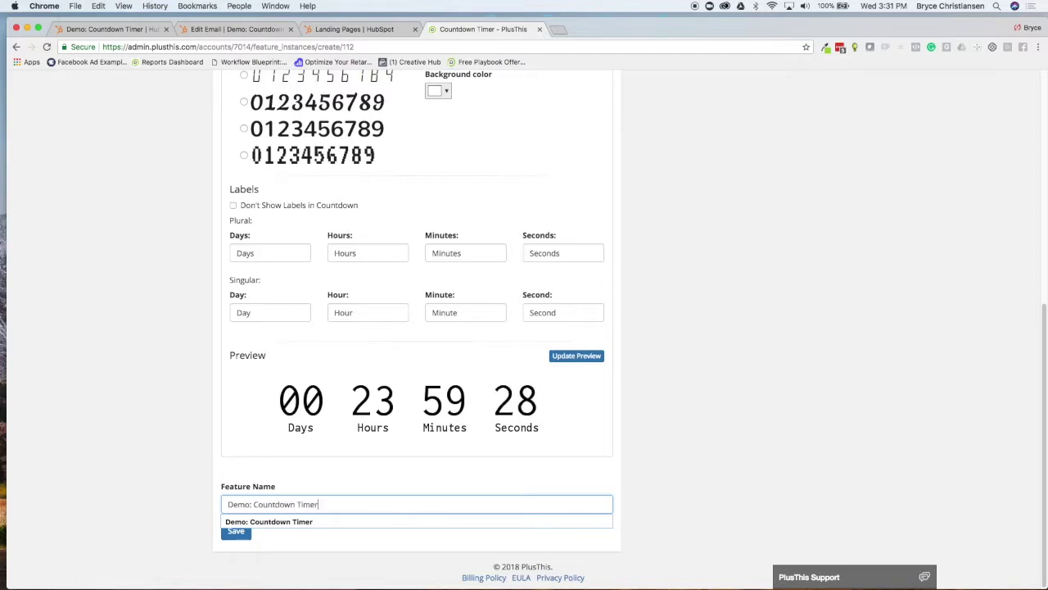
{"action": "left_click", "coordinate": [205, 491]}
{"action": "left_click", "coordinate": [236, 531]}
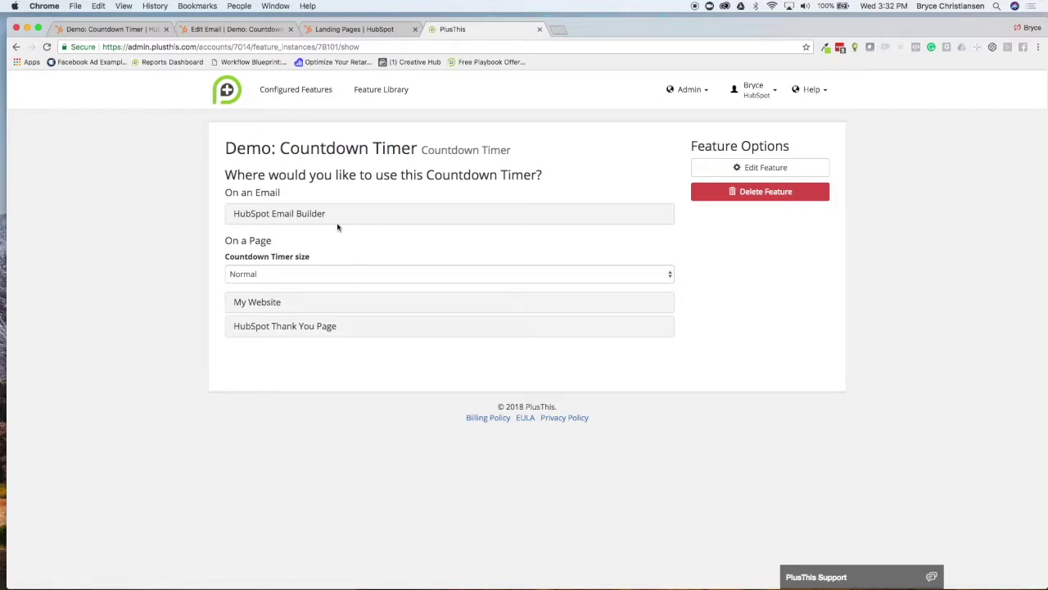
{"action": "left_click", "coordinate": [308, 215]}
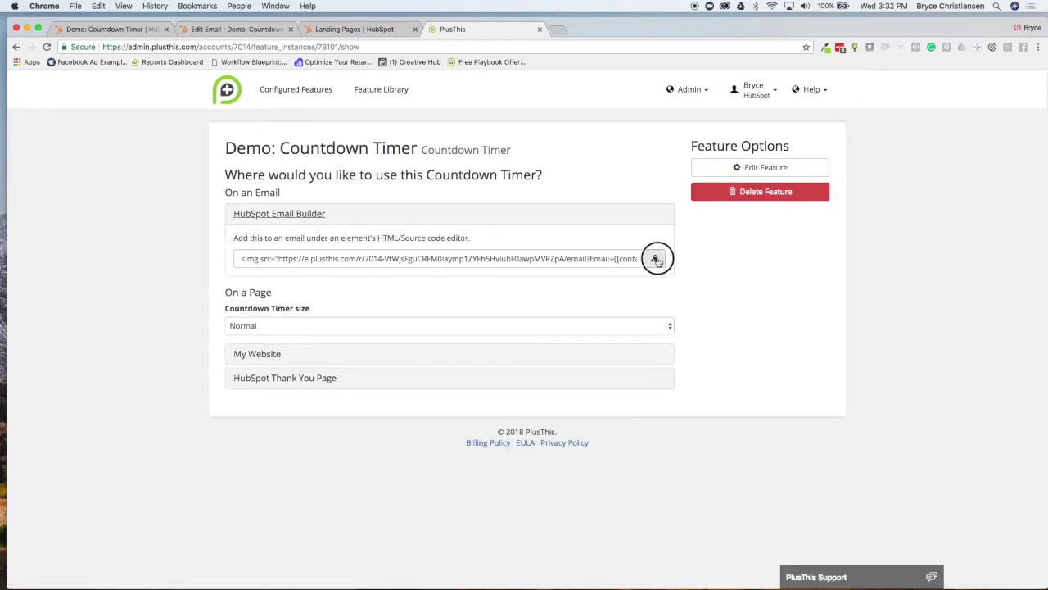
{"action": "left_click", "coordinate": [656, 260]}
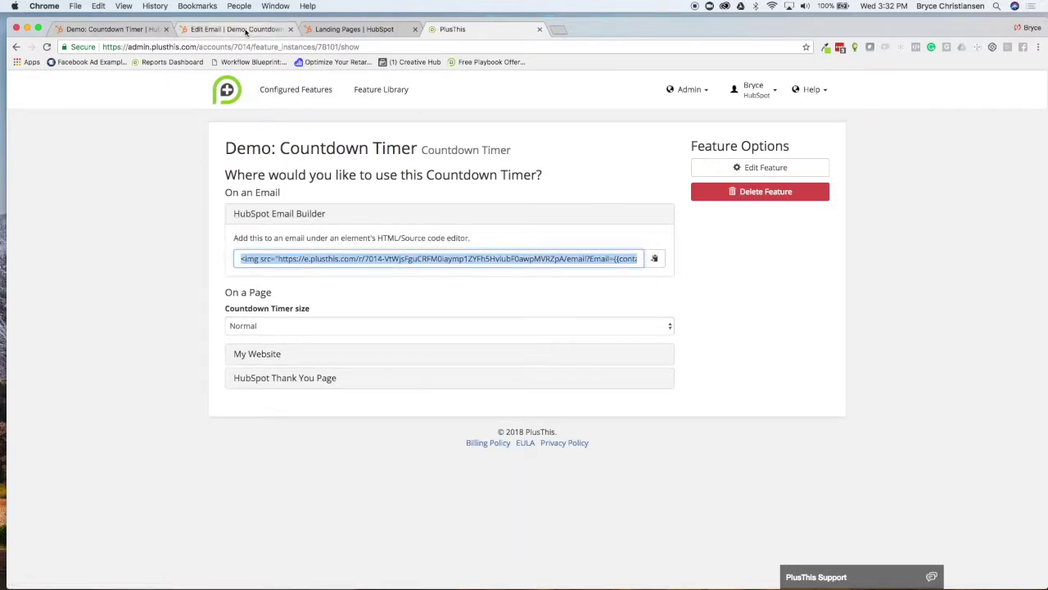
Paste the countdown img embed code as a new first line in the email body's HTML source
{"action": "left_click", "coordinate": [246, 29]}
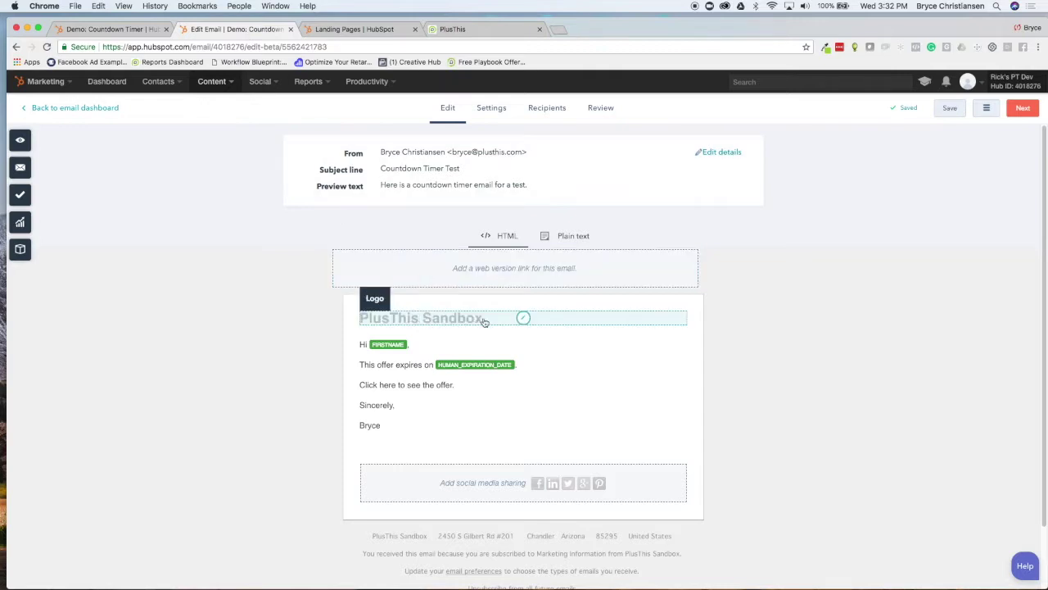
{"action": "left_click", "coordinate": [452, 352]}
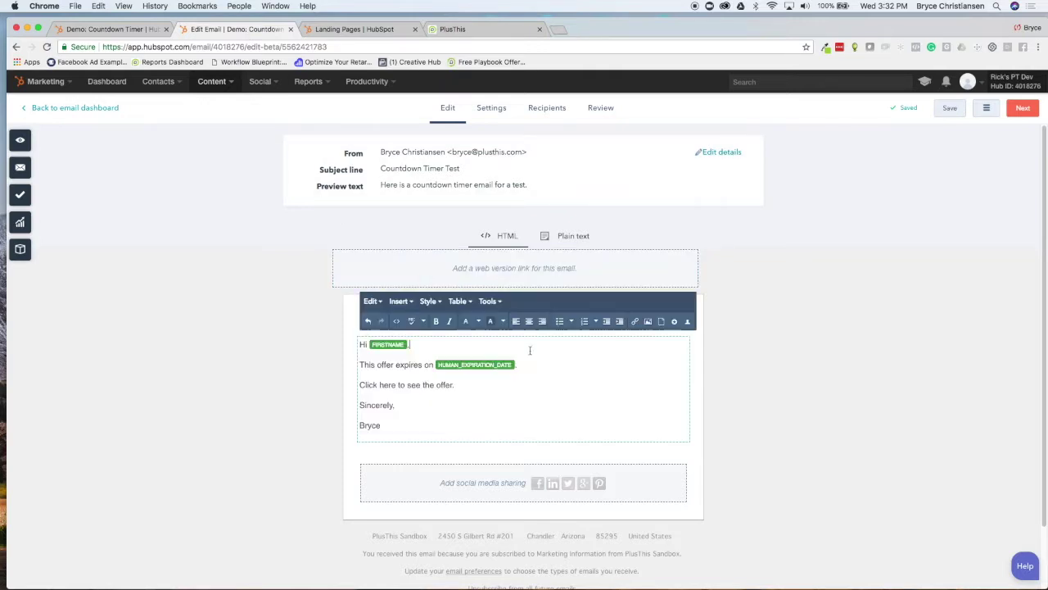
{"action": "left_click", "coordinate": [498, 302]}
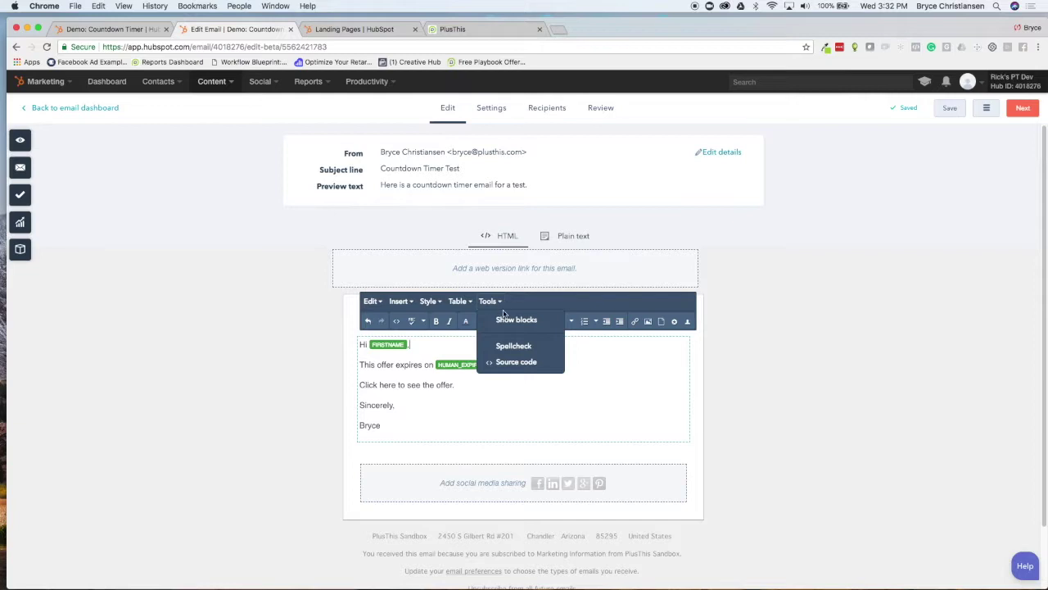
{"action": "left_click", "coordinate": [515, 363]}
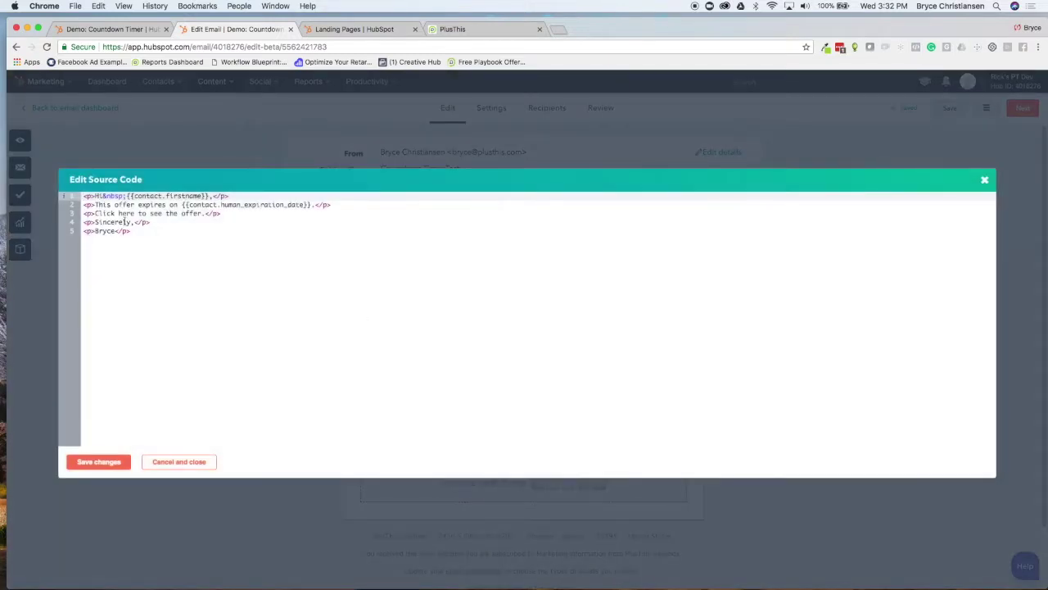
{"action": "key", "text": "Return"}
{"action": "key", "text": "Up"}
{"action": "key", "text": "super+v"}
Save the source changes and open the Countdown Timer Demo 2 landing page
{"action": "left_click", "coordinate": [99, 461]}
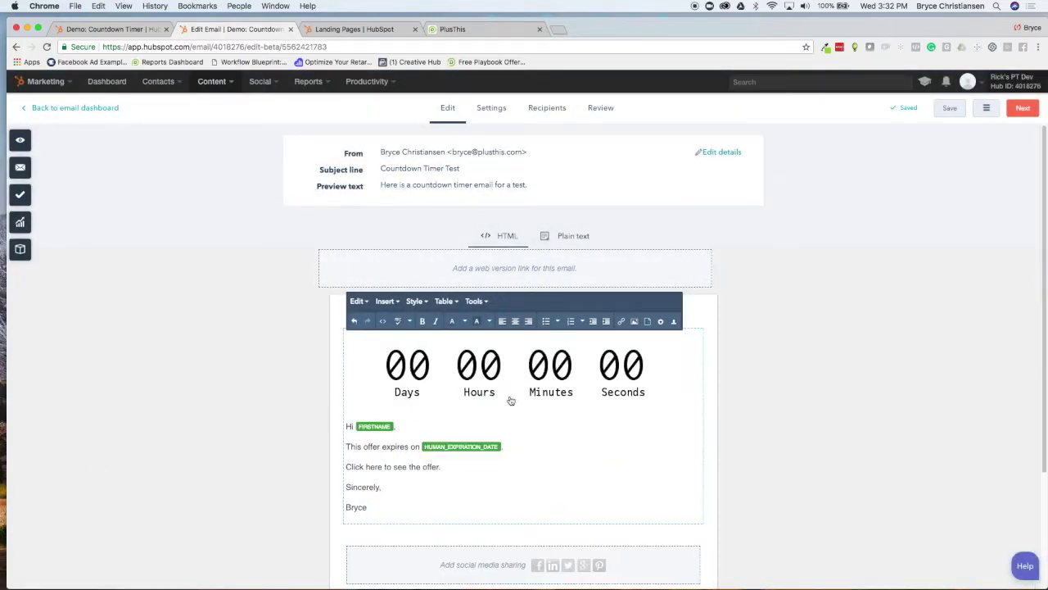
{"action": "scroll", "coordinate": [431, 449], "scroll_direction": "down", "scroll_amount": 1}
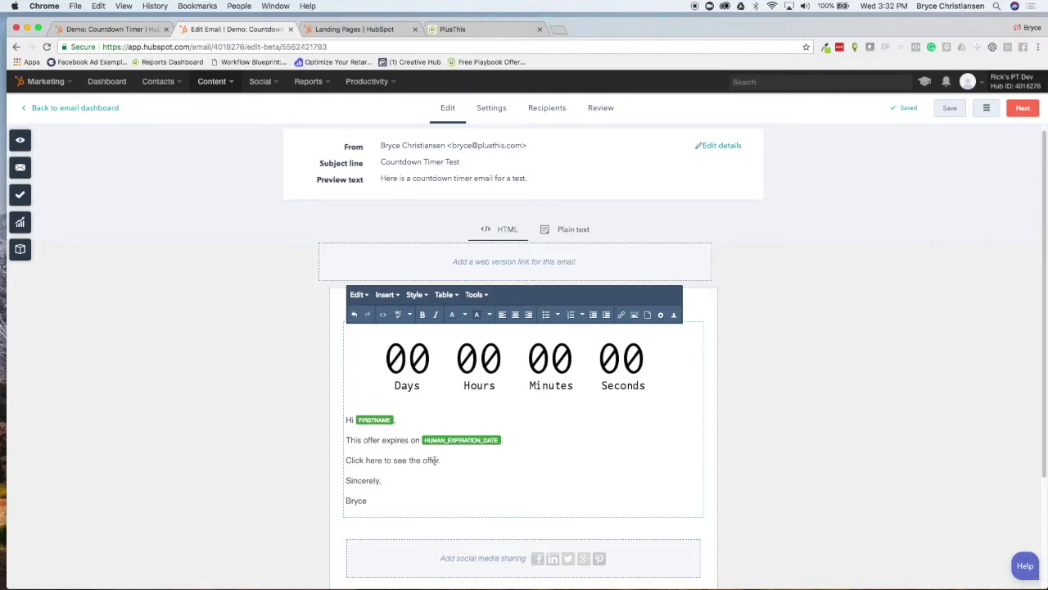
{"action": "left_click", "coordinate": [353, 30]}
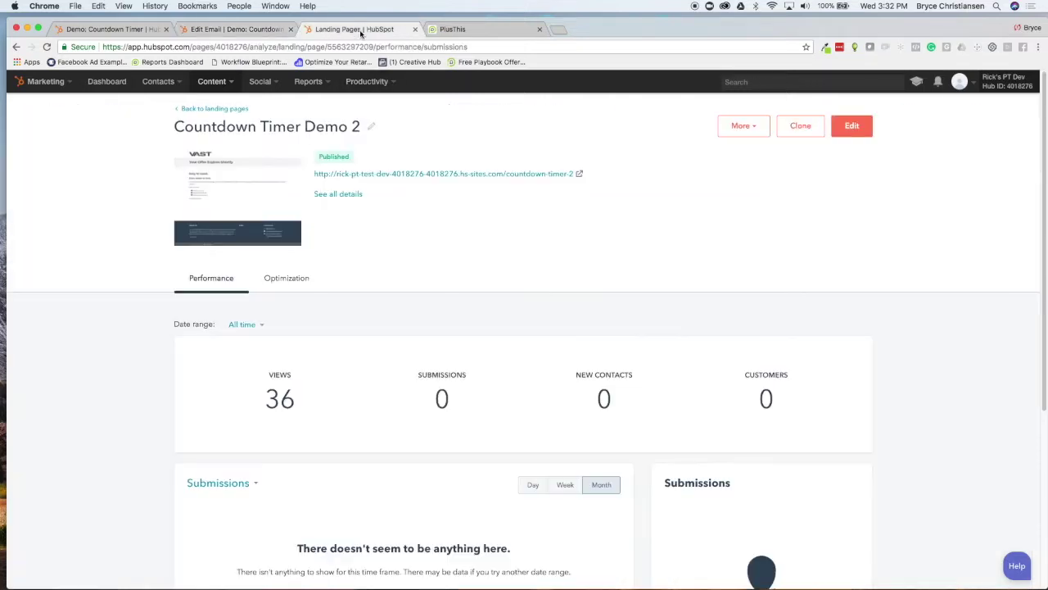
Open the landing page's empty custom_html module and copy PlusThis's website embed code
{"action": "left_click", "coordinate": [841, 125]}
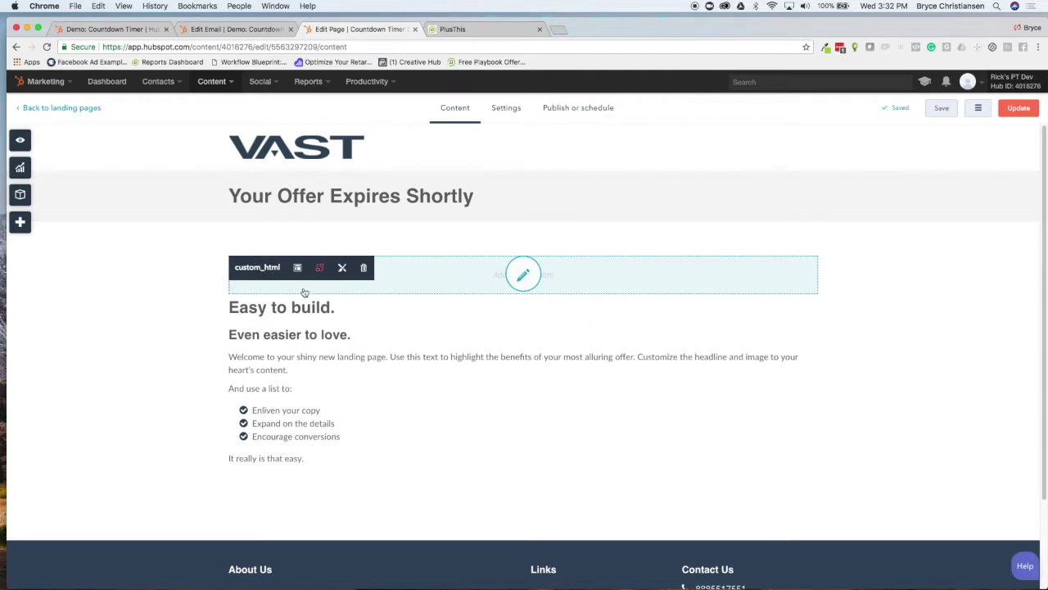
{"action": "left_click", "coordinate": [521, 280]}
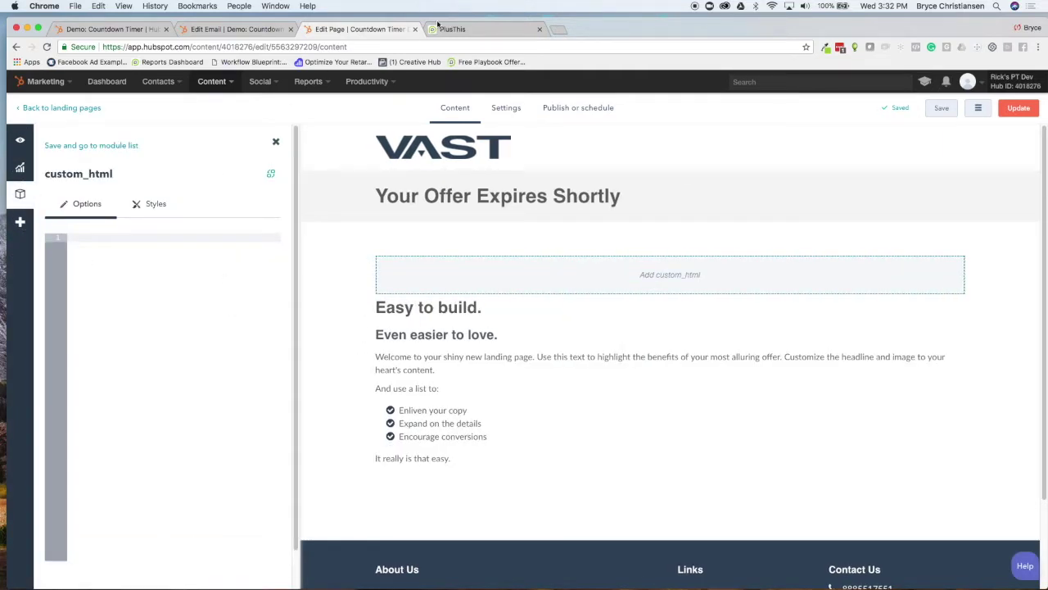
{"action": "left_click", "coordinate": [510, 32]}
{"action": "left_click", "coordinate": [264, 353]}
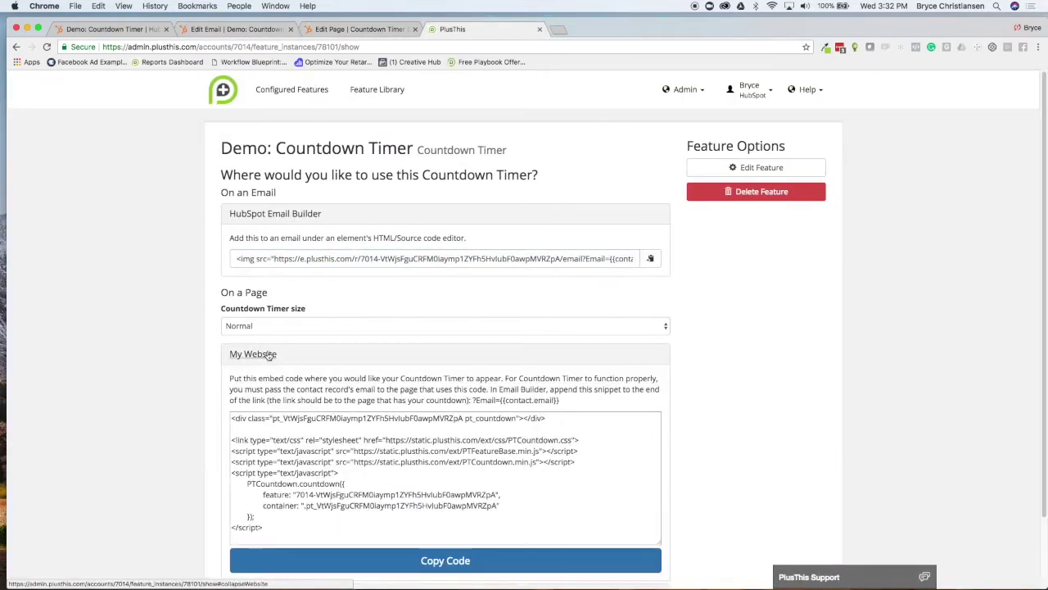
{"action": "left_click_drag", "start_coordinate": [231, 418], "coordinate": [279, 524]}
{"action": "left_click", "coordinate": [421, 551]}
Paste the countdown script into the custom_html module, apply it, and choose 'Update page now'
{"action": "left_click", "coordinate": [343, 30]}
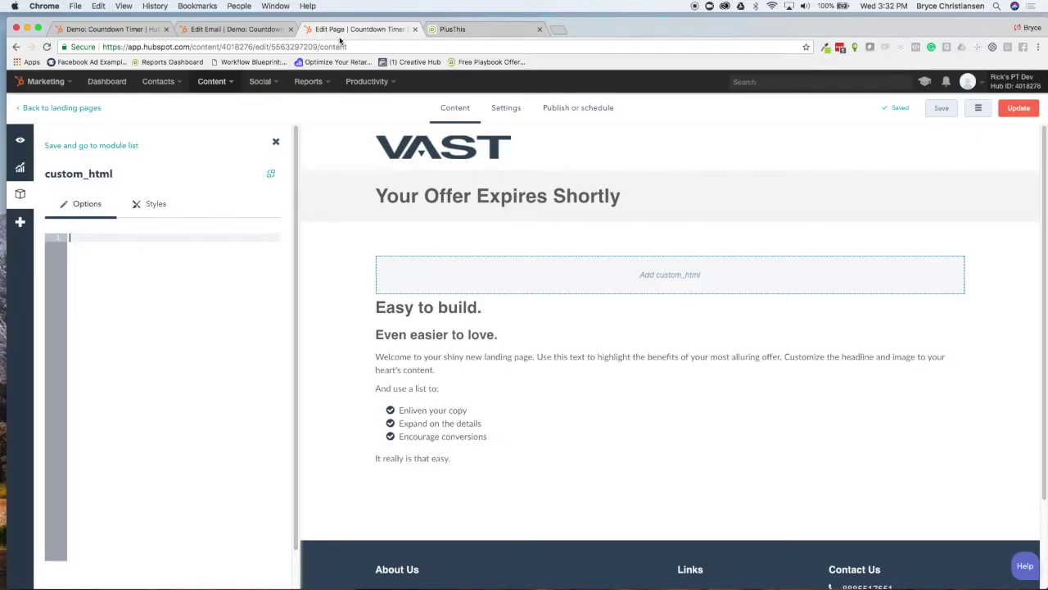
{"action": "key", "text": "super+v"}
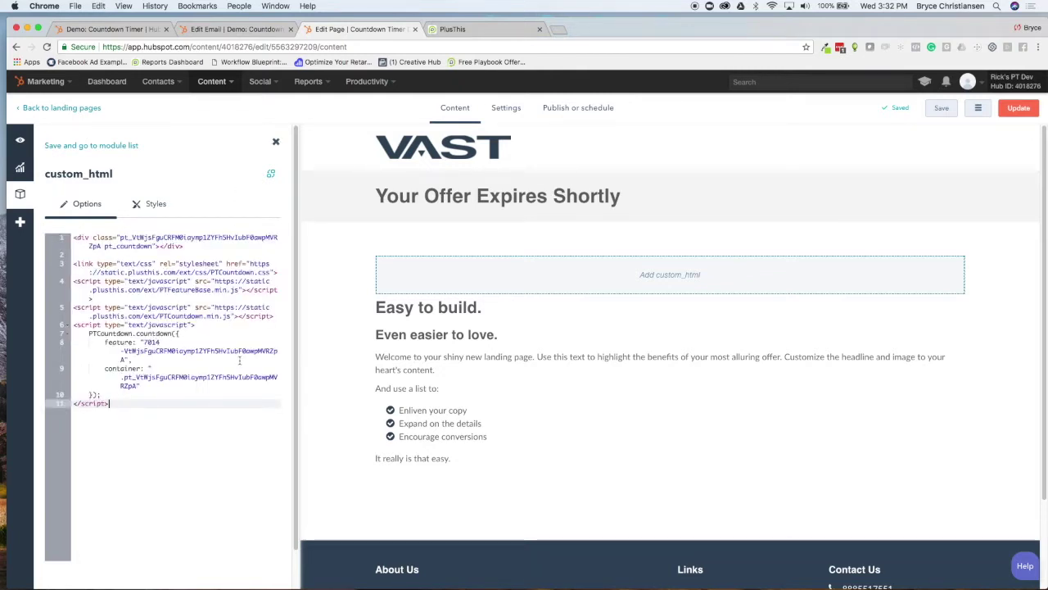
{"action": "scroll", "coordinate": [240, 360], "scroll_direction": "down", "scroll_amount": 2}
{"action": "left_click", "coordinate": [194, 567]}
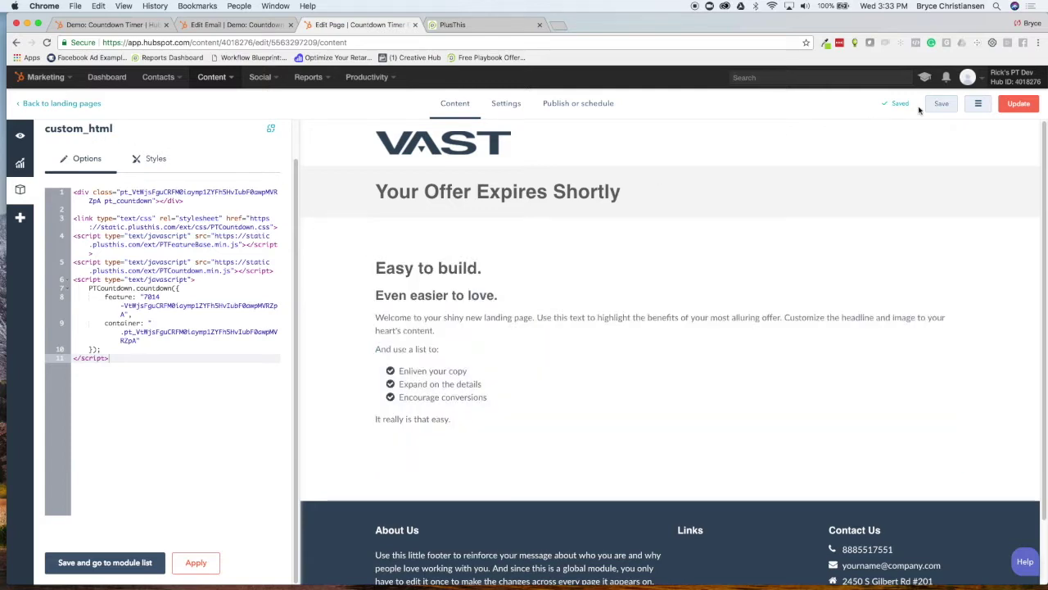
{"action": "left_click", "coordinate": [1019, 103]}
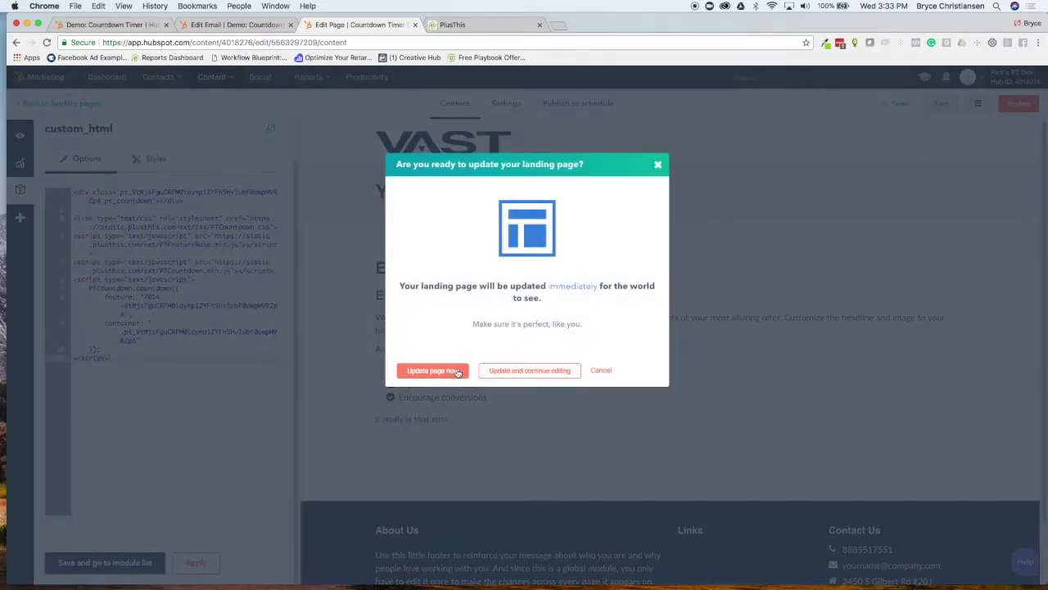
{"action": "left_click", "coordinate": [433, 370]}
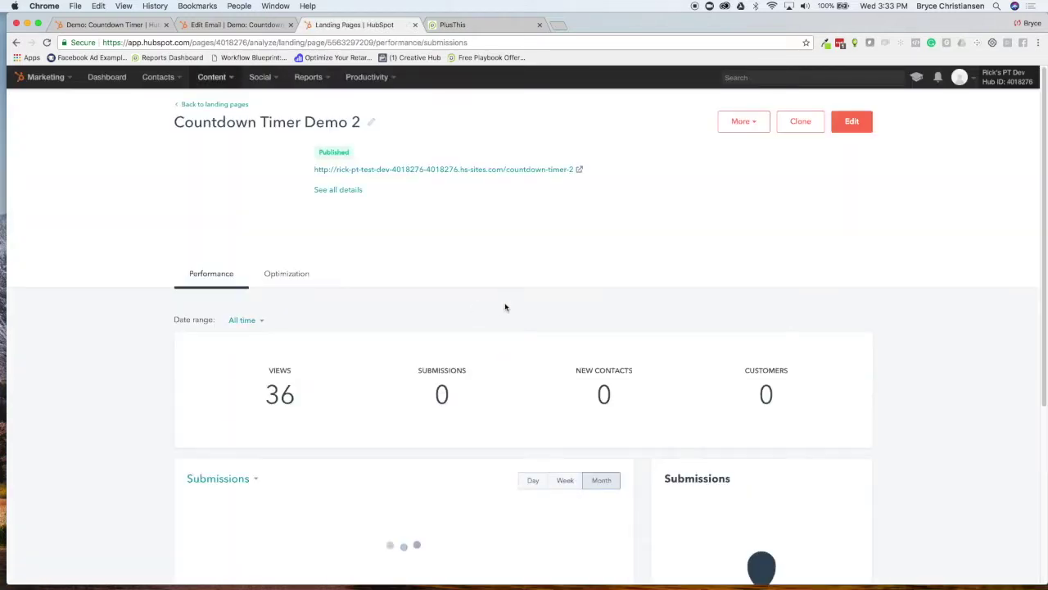
Select the ?Email={{contact.email}} URL snippet from the PlusThis timer setup
{"action": "left_click", "coordinate": [222, 25]}
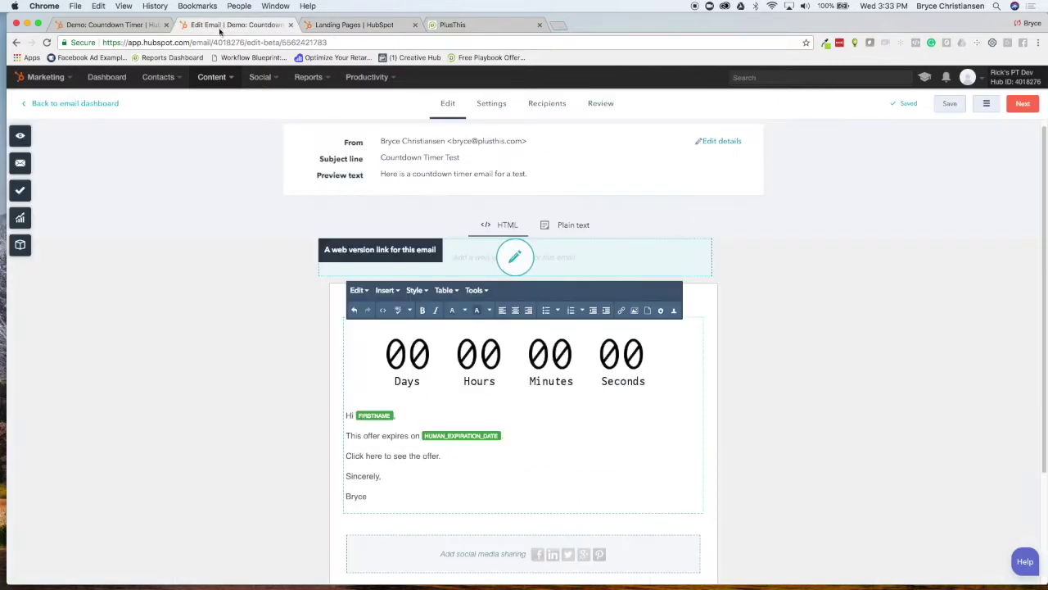
{"action": "left_click", "coordinate": [444, 25]}
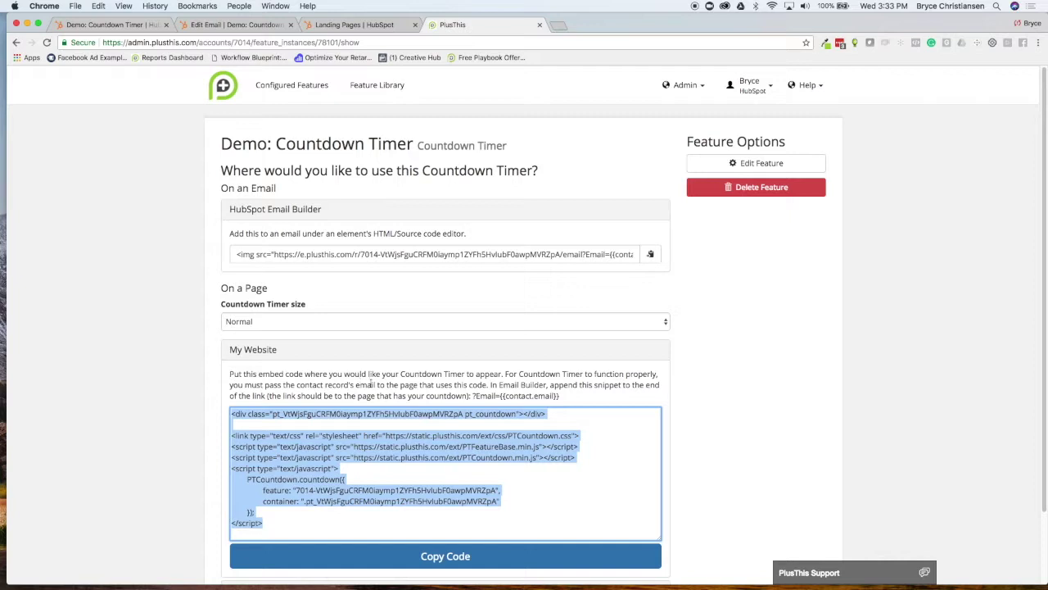
{"action": "left_click_drag", "start_coordinate": [561, 395], "coordinate": [471, 396]}
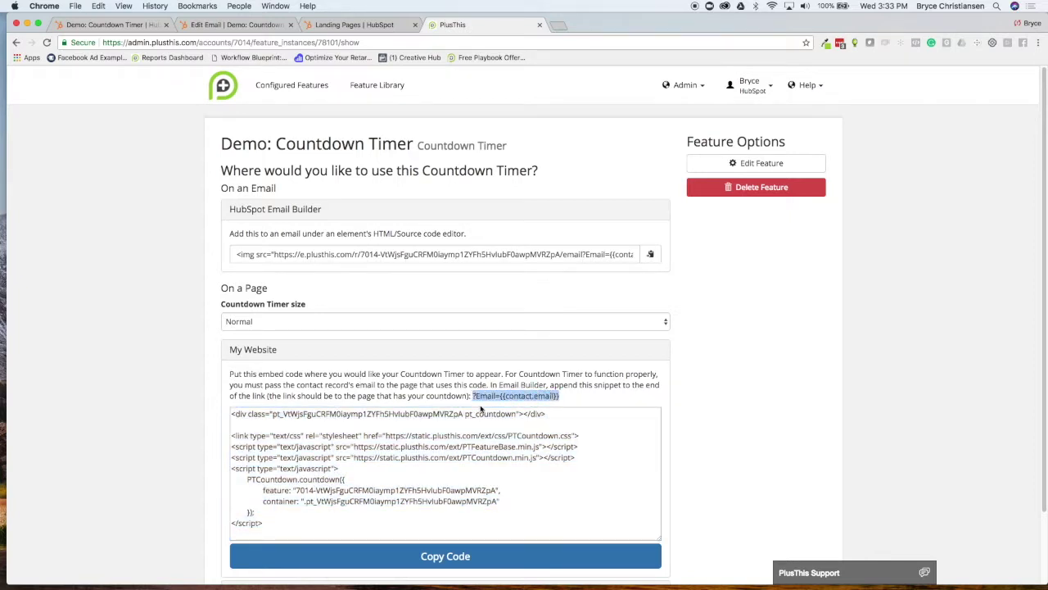
{"action": "left_click", "coordinate": [131, 26]}
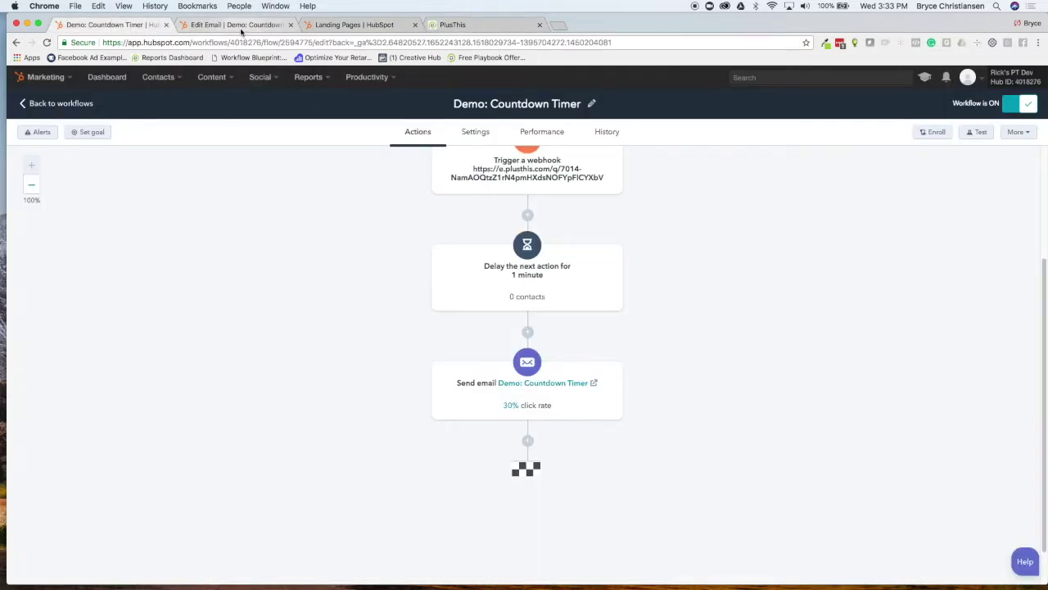
{"action": "left_click", "coordinate": [240, 25]}
Link 'Click here to see the offer.' to the countdown landing page with ?Email={{contact.email}} appended
{"action": "left_click_drag", "start_coordinate": [347, 457], "coordinate": [442, 456]}
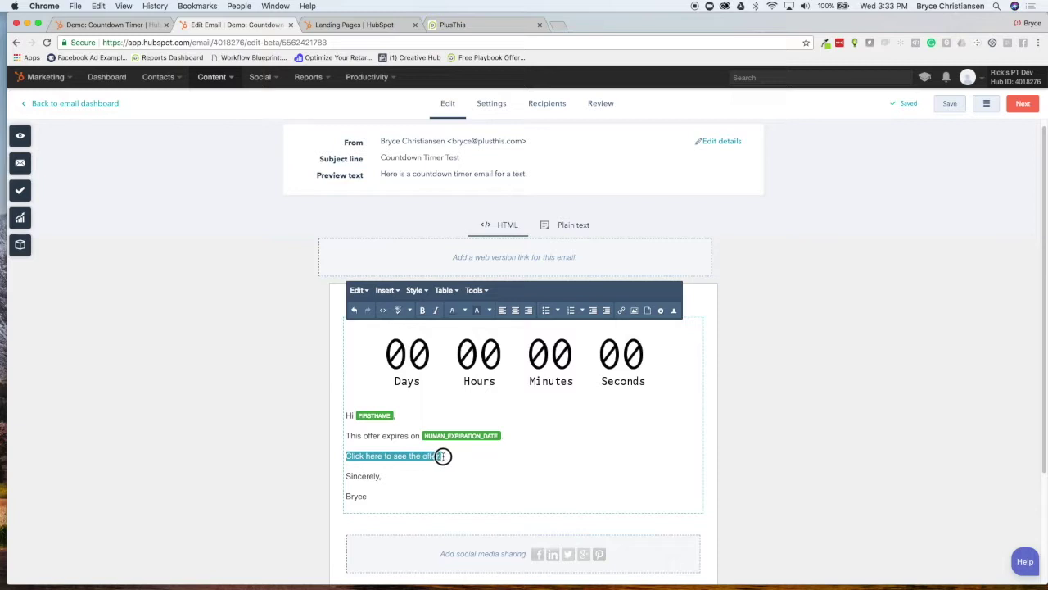
{"action": "left_click", "coordinate": [620, 310]}
{"action": "left_click", "coordinate": [624, 260]}
{"action": "left_click", "coordinate": [470, 300]}
{"action": "left_click", "coordinate": [573, 256]}
{"action": "key", "text": "Right"}
{"action": "key", "text": "Right"}
{"action": "key", "text": "Right"}
{"action": "key", "text": "Right"}
{"action": "key", "text": "Right"}
{"action": "key", "text": "Right"}
{"action": "key", "text": "super+v"}
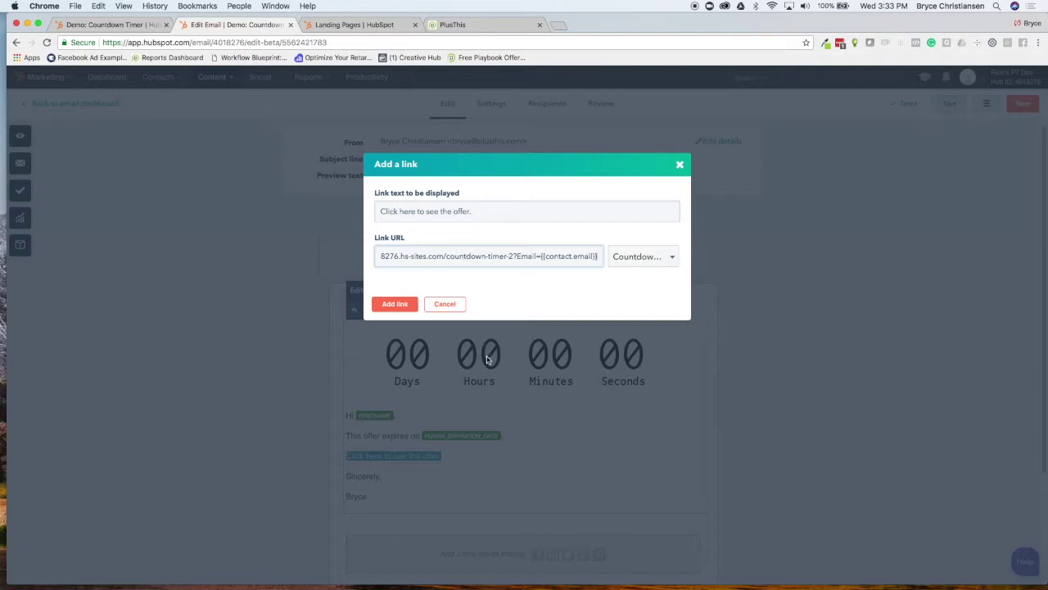
{"action": "left_click", "coordinate": [395, 304]}
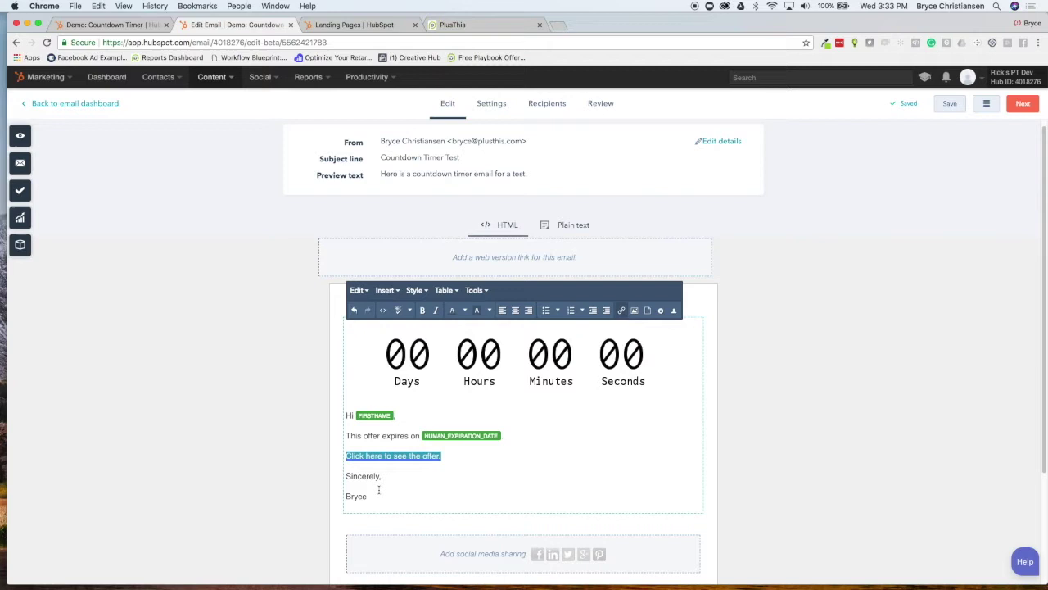
Step through Settings, Recipients and Review, then publish the Demo: Countdown Timer email update
{"action": "left_click", "coordinate": [1022, 104]}
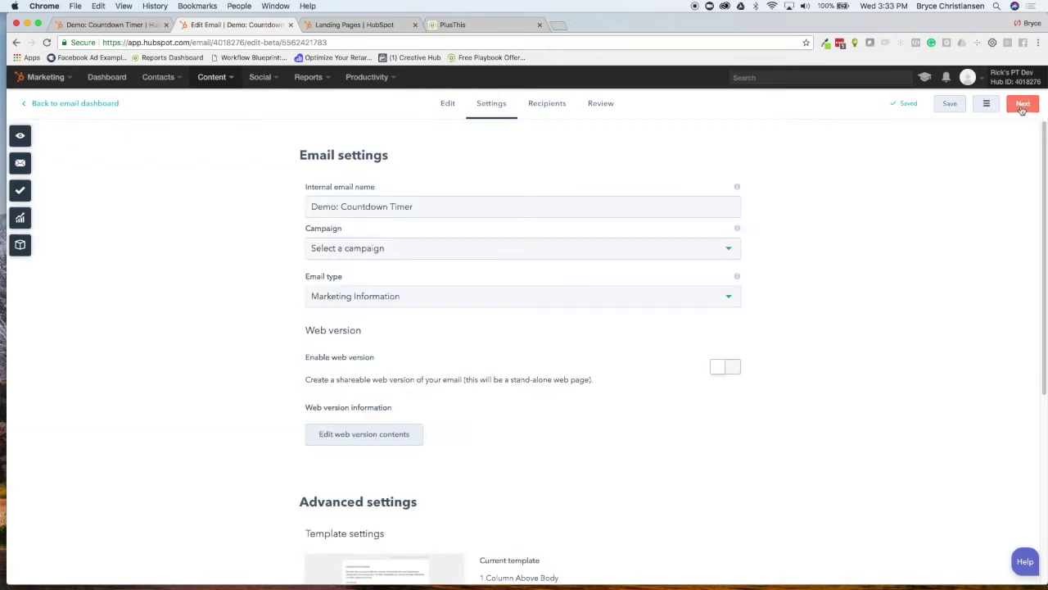
{"action": "left_click", "coordinate": [1021, 105]}
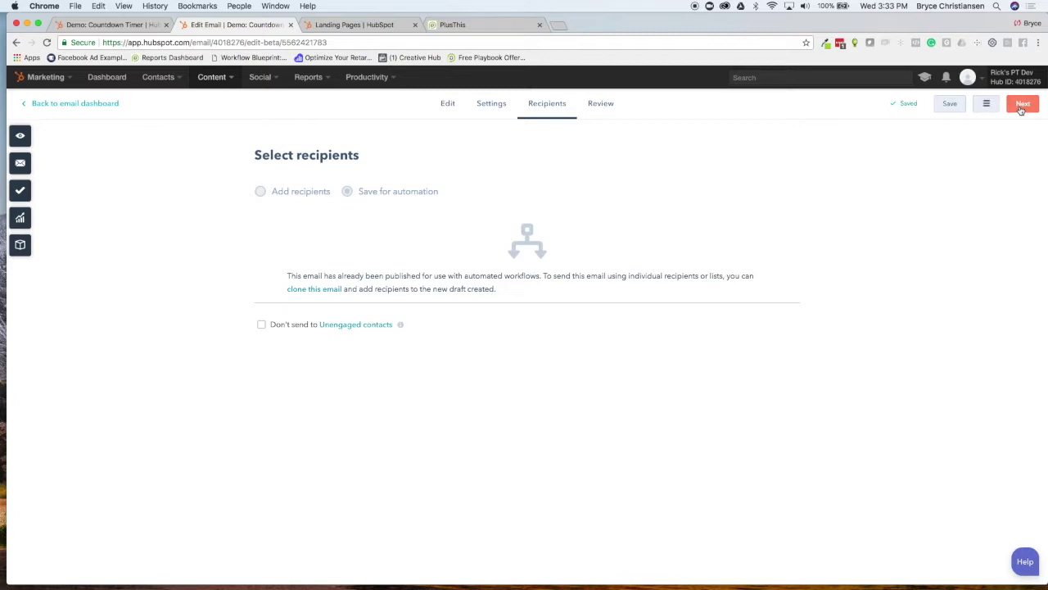
{"action": "left_click", "coordinate": [1023, 105]}
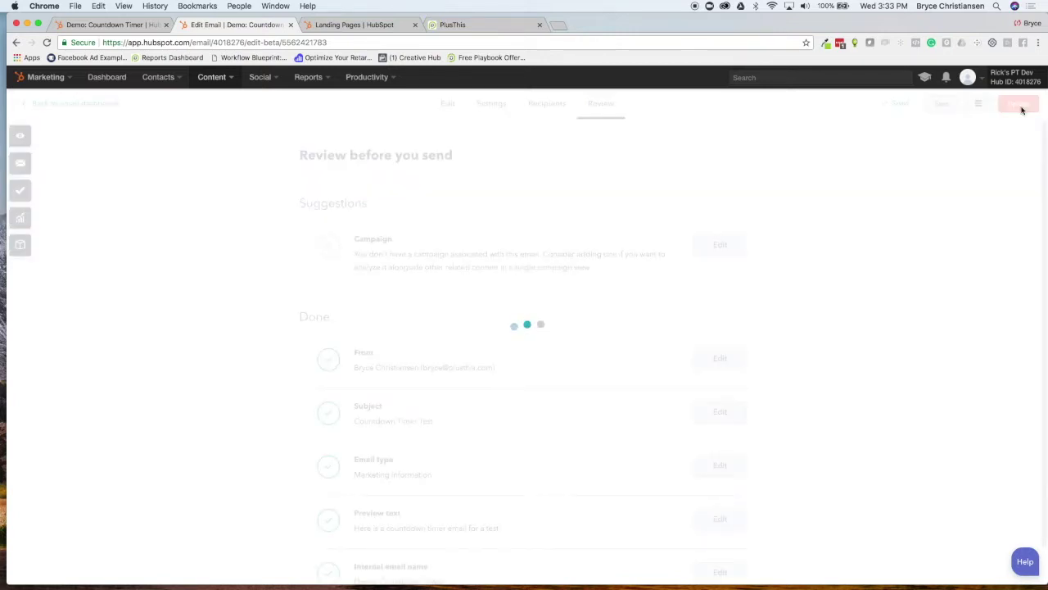
{"action": "left_click", "coordinate": [1019, 106]}
{"action": "left_click", "coordinate": [455, 360]}
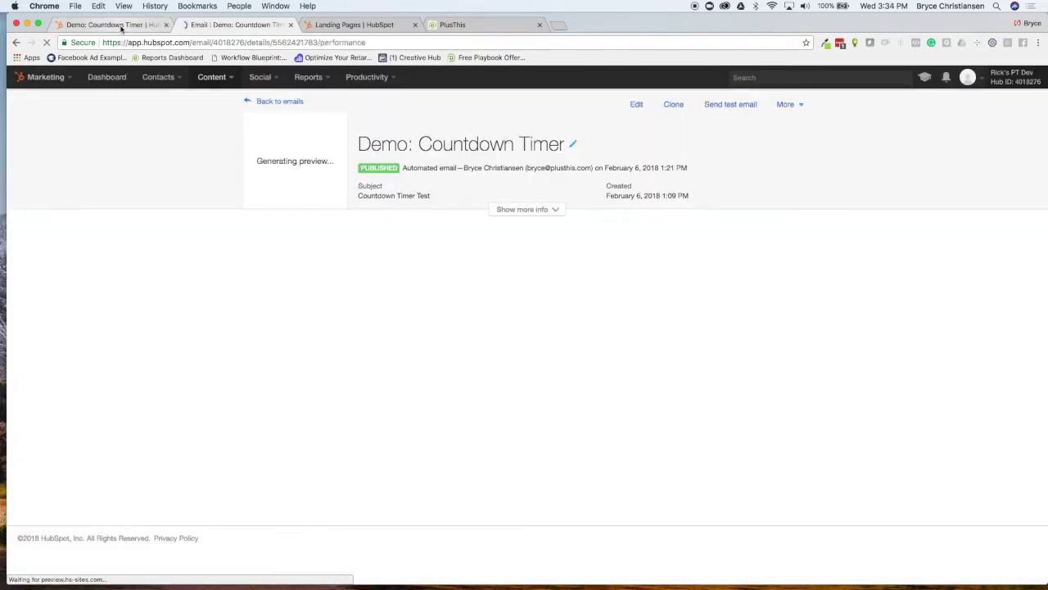
Go to Contacts > Contacts to list all 48 contacts
{"action": "left_click", "coordinate": [117, 25]}
{"action": "scroll", "coordinate": [430, 381], "scroll_direction": "up", "scroll_amount": 3}
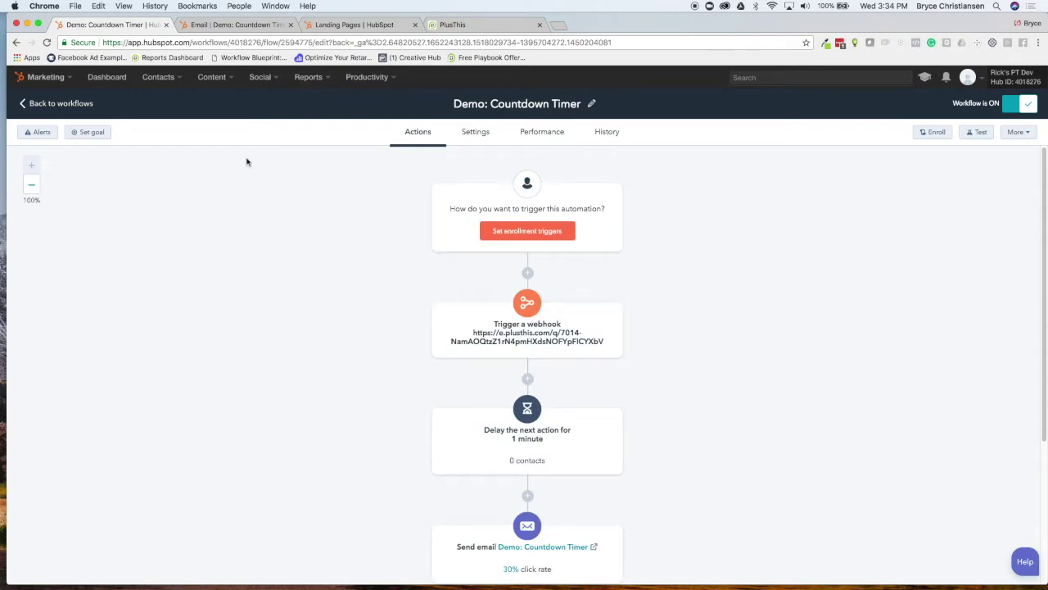
{"action": "left_click", "coordinate": [166, 77]}
{"action": "left_click", "coordinate": [160, 102]}
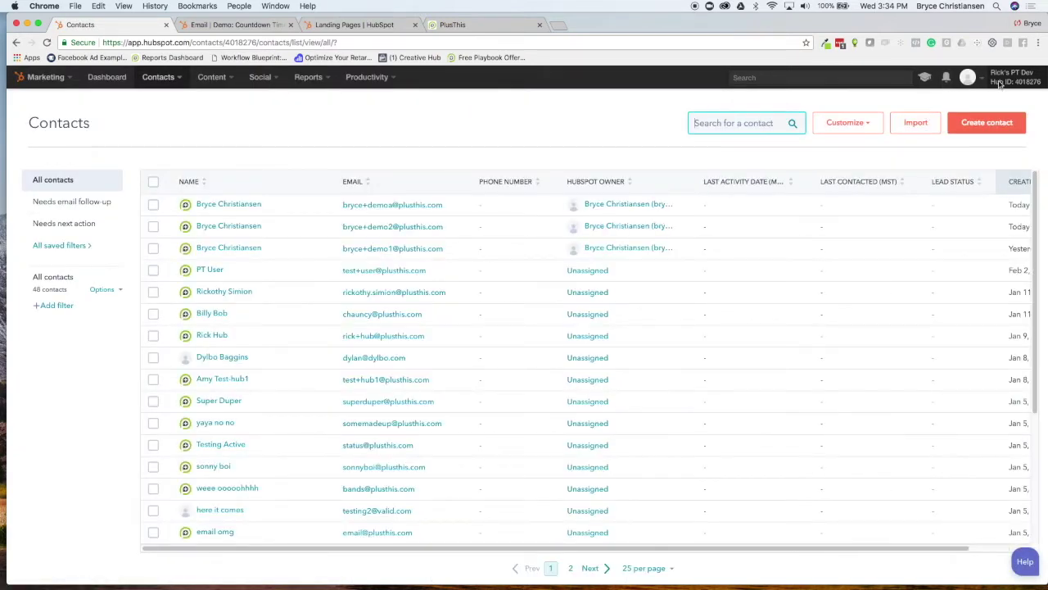
Fill the Create contact form with the contact's email address, first name and last name, and submit
{"action": "left_click", "coordinate": [978, 122]}
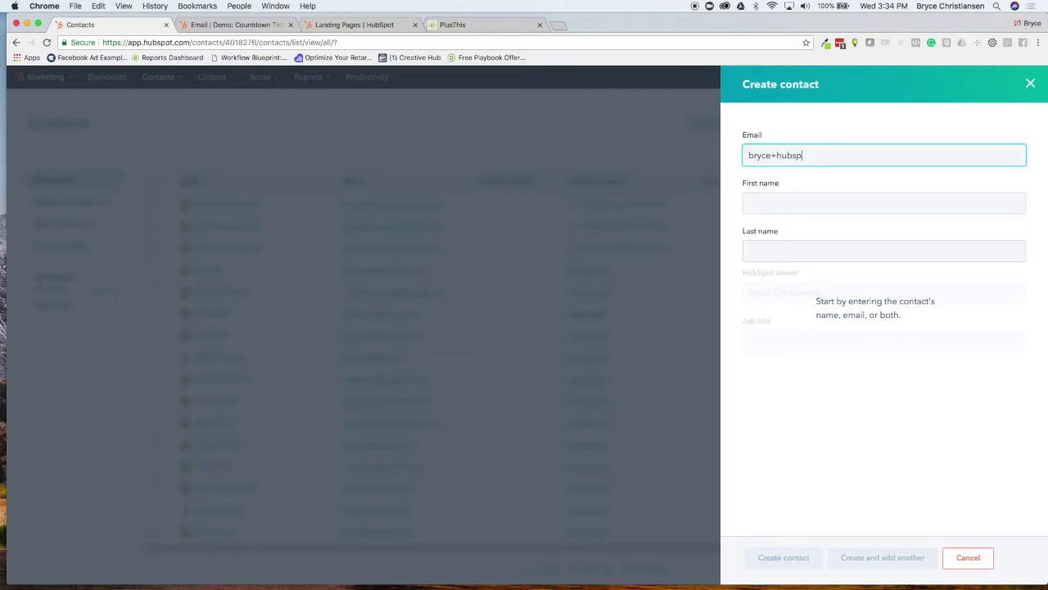
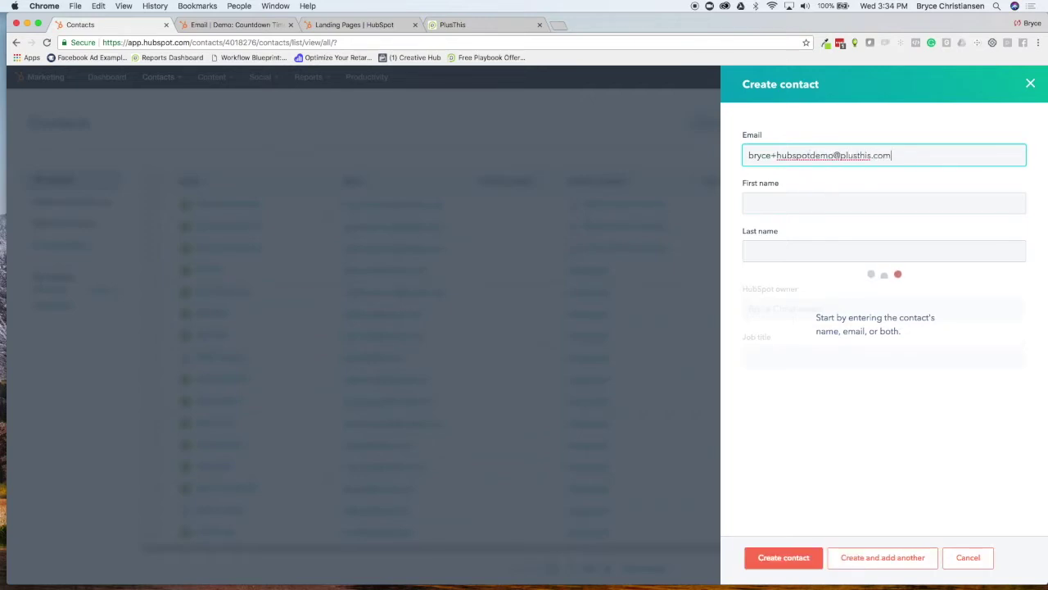
{"action": "left_click", "coordinate": [776, 196]}
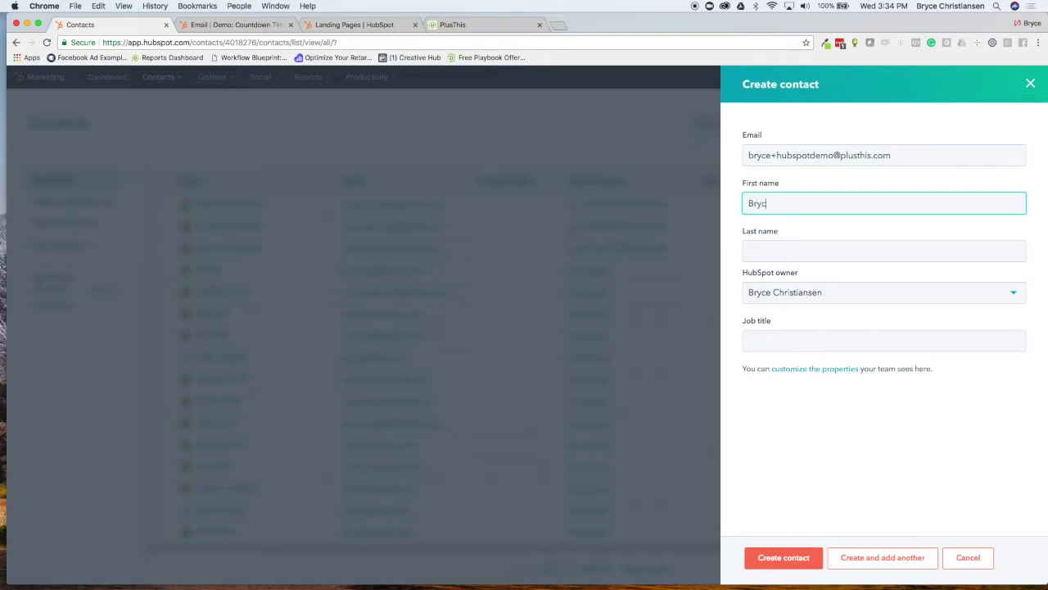
{"action": "left_click", "coordinate": [781, 242]}
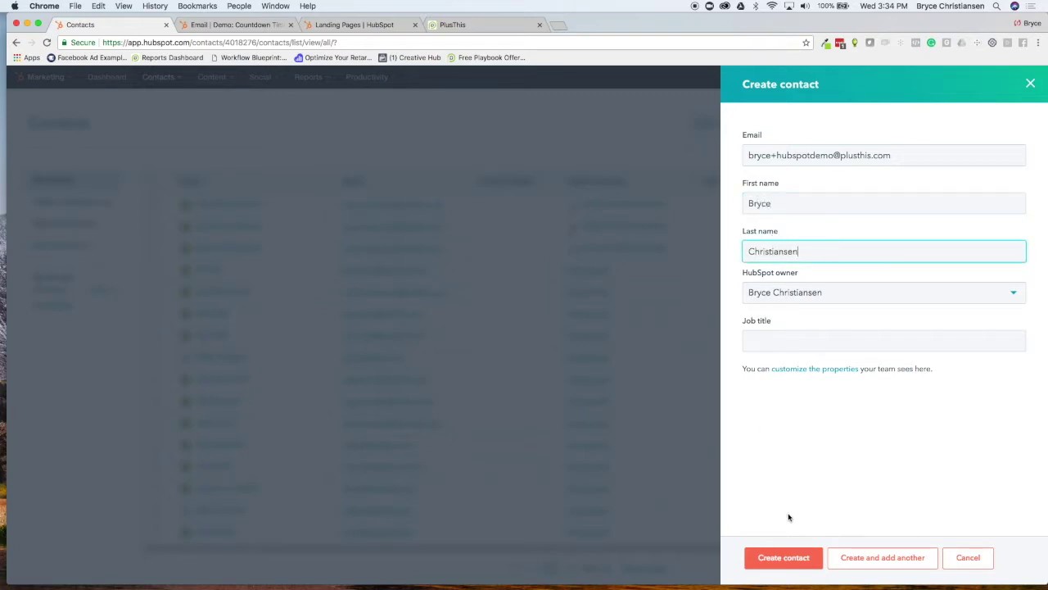
{"action": "left_click", "coordinate": [784, 556]}
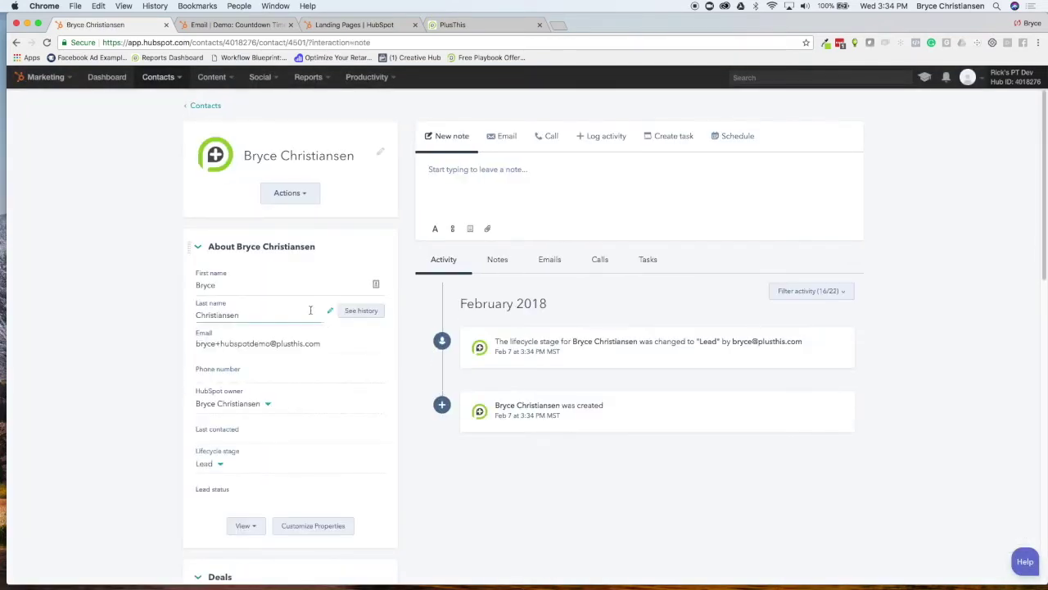
Enroll the contact in the Demo: Countdown Timer workflow via Manage workflow memberships
{"action": "scroll", "coordinate": [310, 309], "scroll_direction": "down", "scroll_amount": 5}
{"action": "scroll", "coordinate": [320, 314], "scroll_direction": "down", "scroll_amount": 7}
{"action": "scroll", "coordinate": [344, 316], "scroll_direction": "down", "scroll_amount": 5}
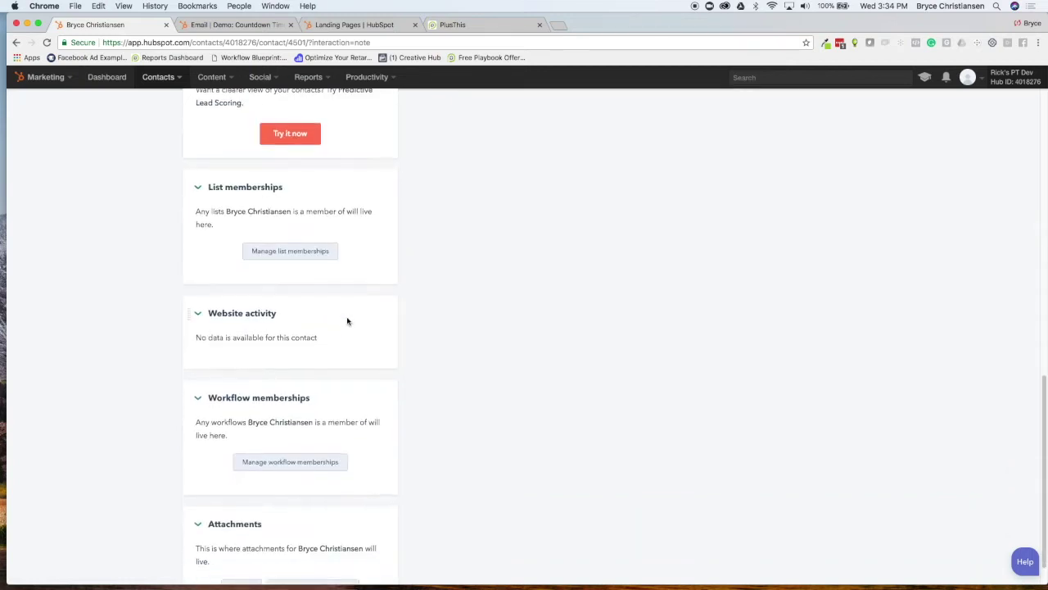
{"action": "left_click", "coordinate": [299, 434]}
{"action": "left_click", "coordinate": [276, 236]}
{"action": "left_click", "coordinate": [259, 264]}
{"action": "left_click", "coordinate": [612, 245]}
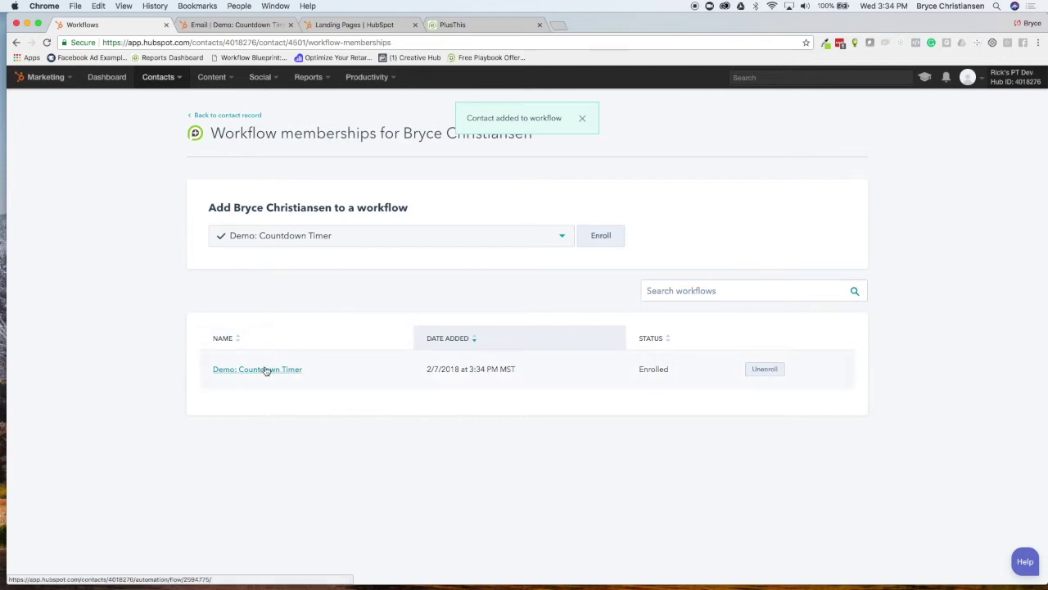
Open the Demo: Countdown Timer workflow, showing 1 contact at its 1-minute delay
{"action": "left_click", "coordinate": [217, 25]}
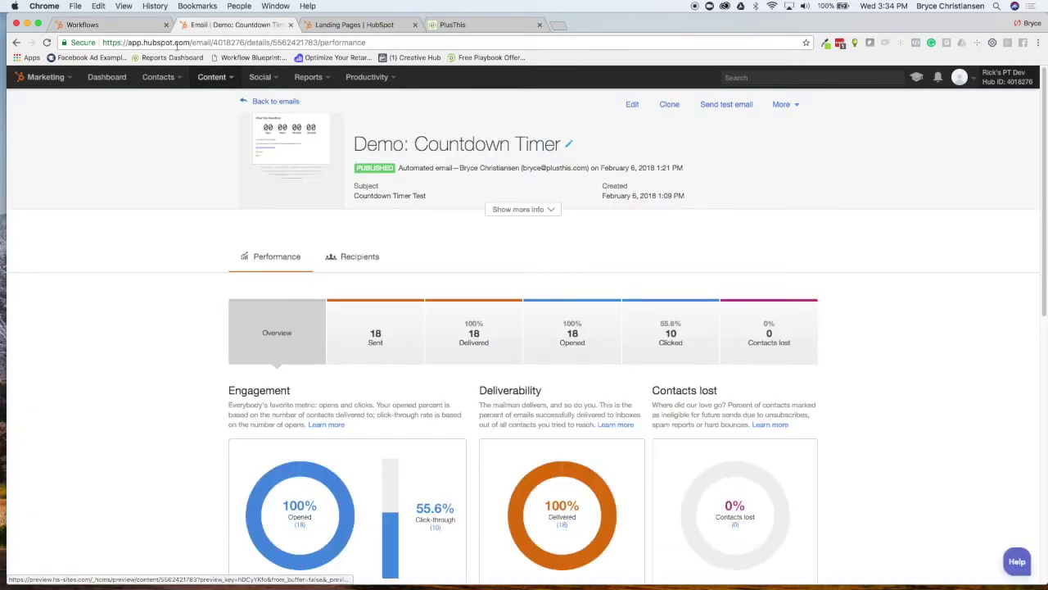
{"action": "left_click", "coordinate": [128, 27]}
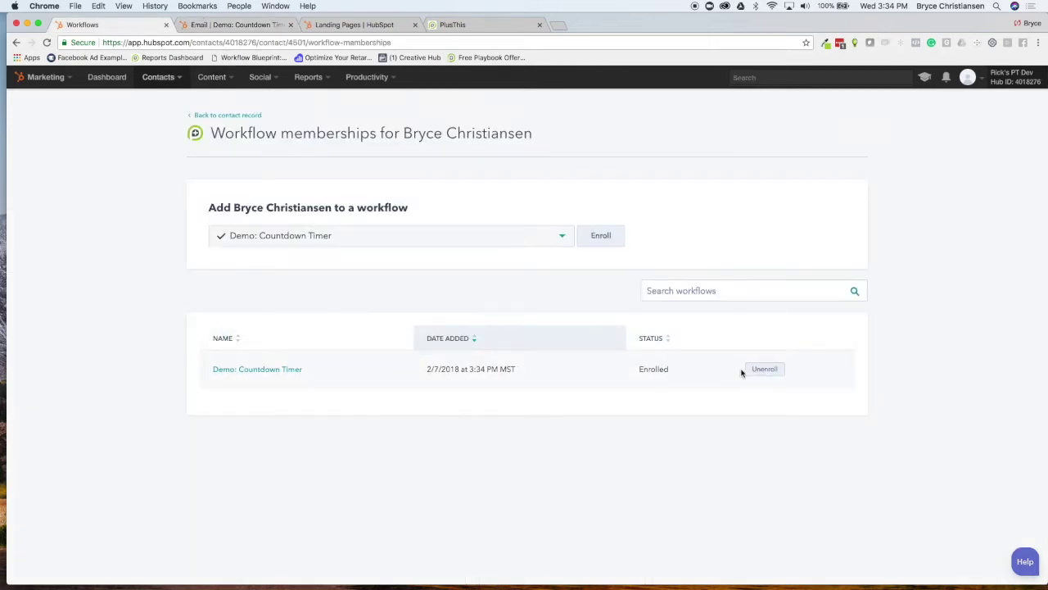
{"action": "left_click", "coordinate": [283, 374]}
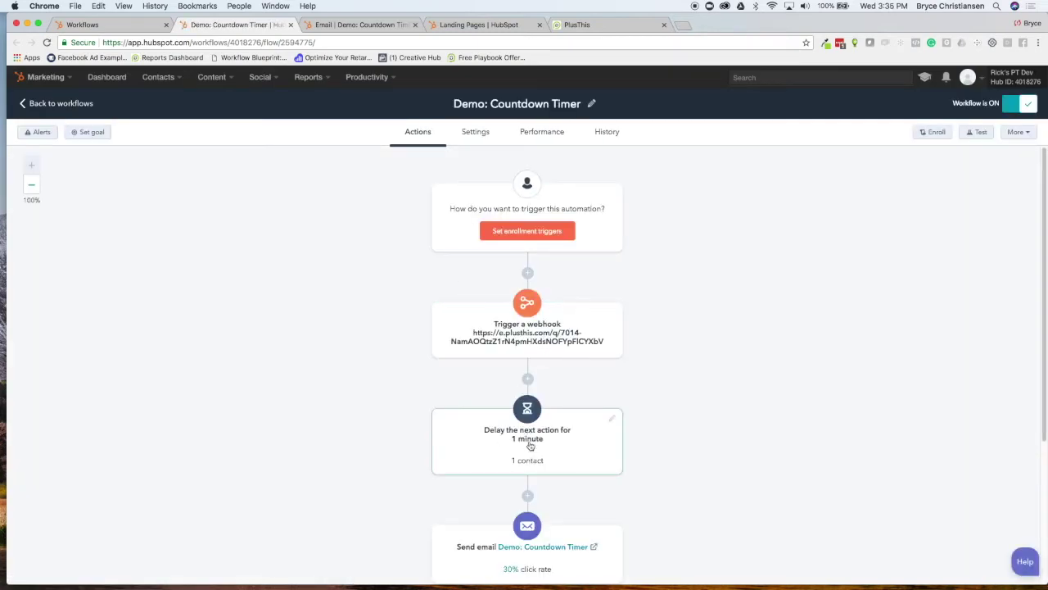
{"action": "scroll", "coordinate": [538, 440], "scroll_direction": "down", "scroll_amount": 3}
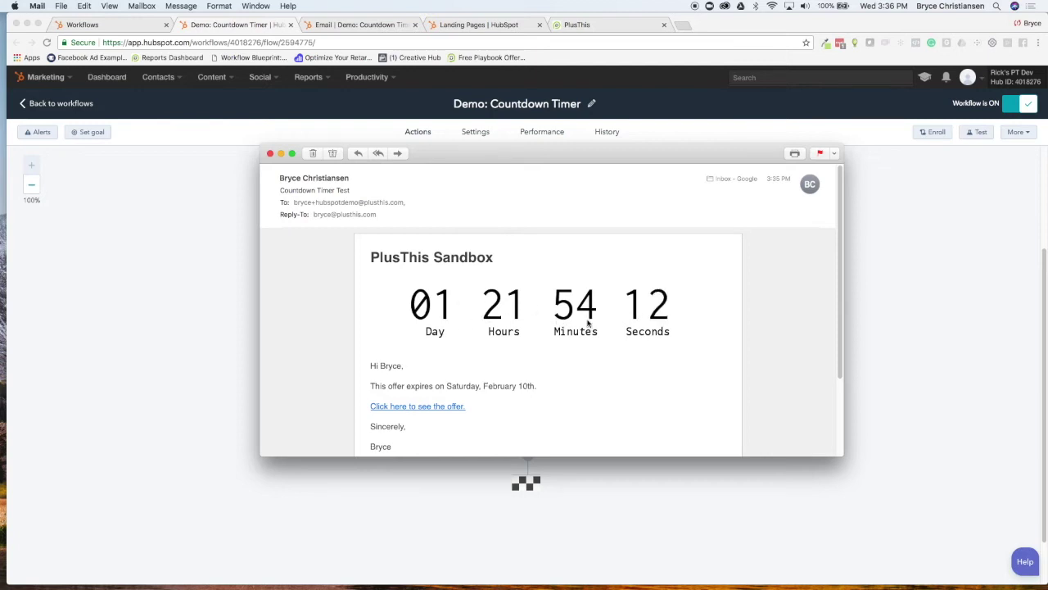
Scroll the Countdown Timer Test email and follow 'Click here to see the offer.' to the landing page
{"action": "scroll", "coordinate": [587, 324], "scroll_direction": "down", "scroll_amount": 3}
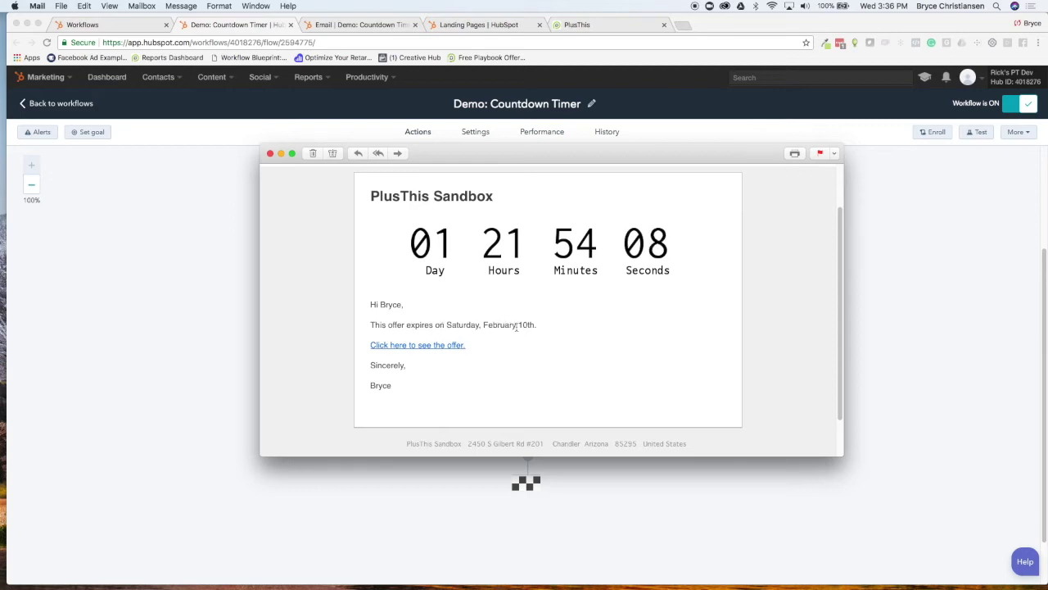
{"action": "left_click", "coordinate": [439, 347]}
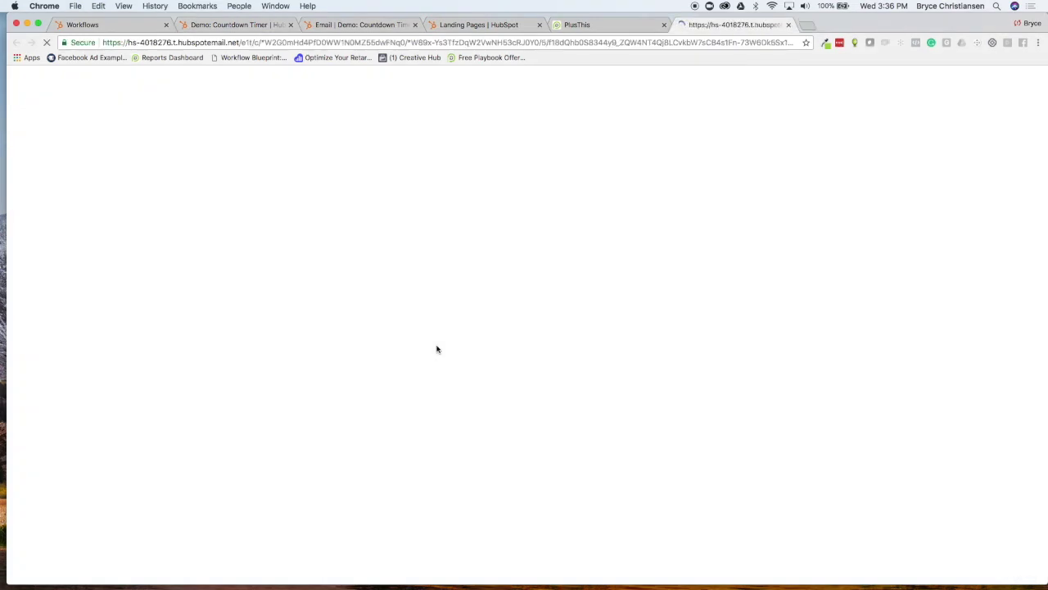